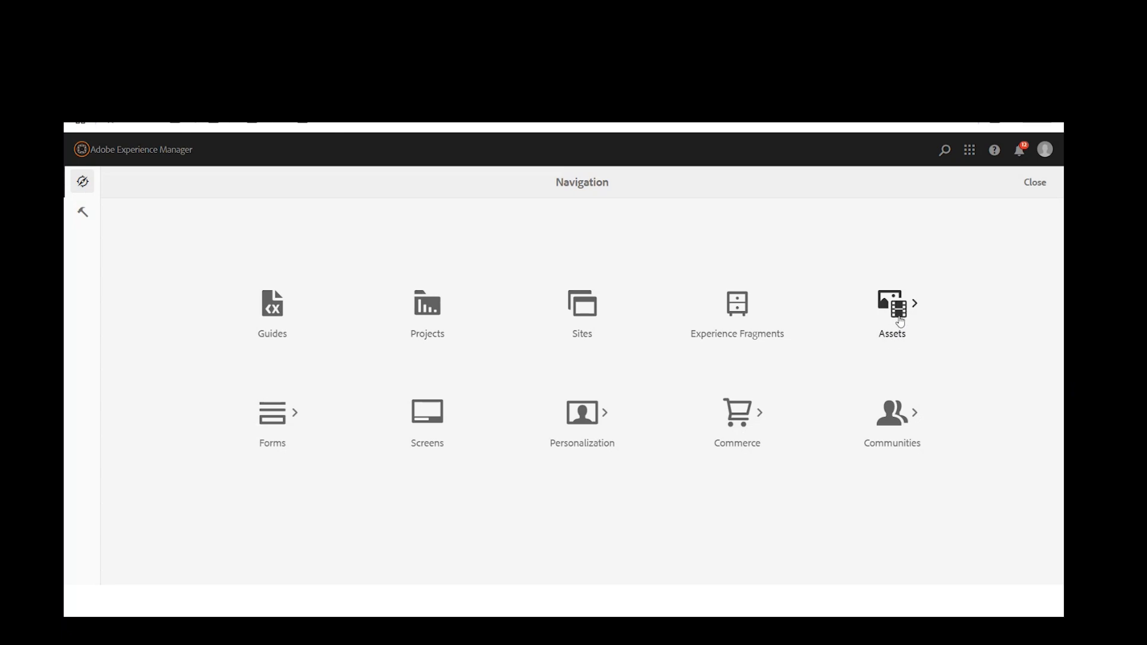
Open the Engine folder inside the Demo CF folder of the Assets files.
click(898, 321)
click(268, 311)
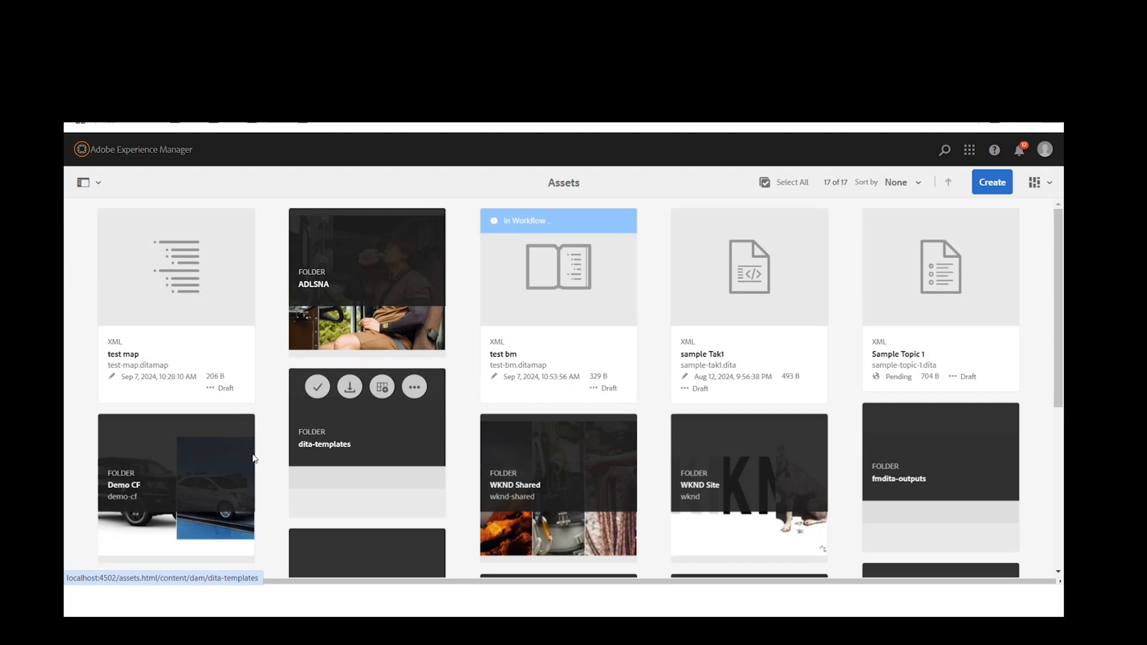
click(138, 493)
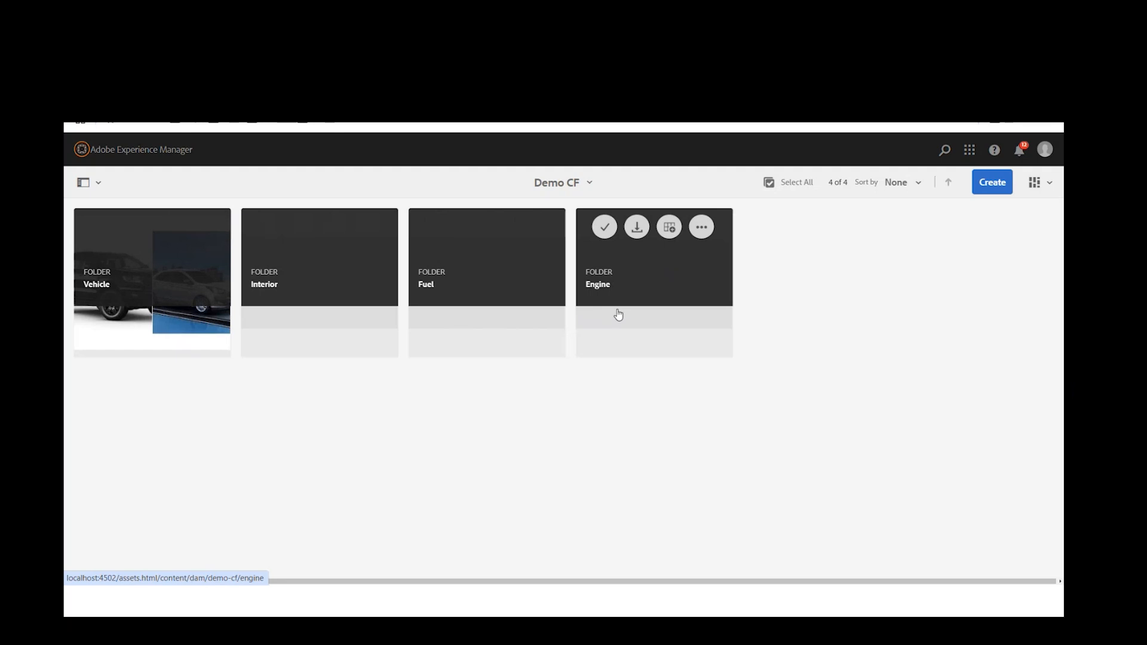
click(670, 286)
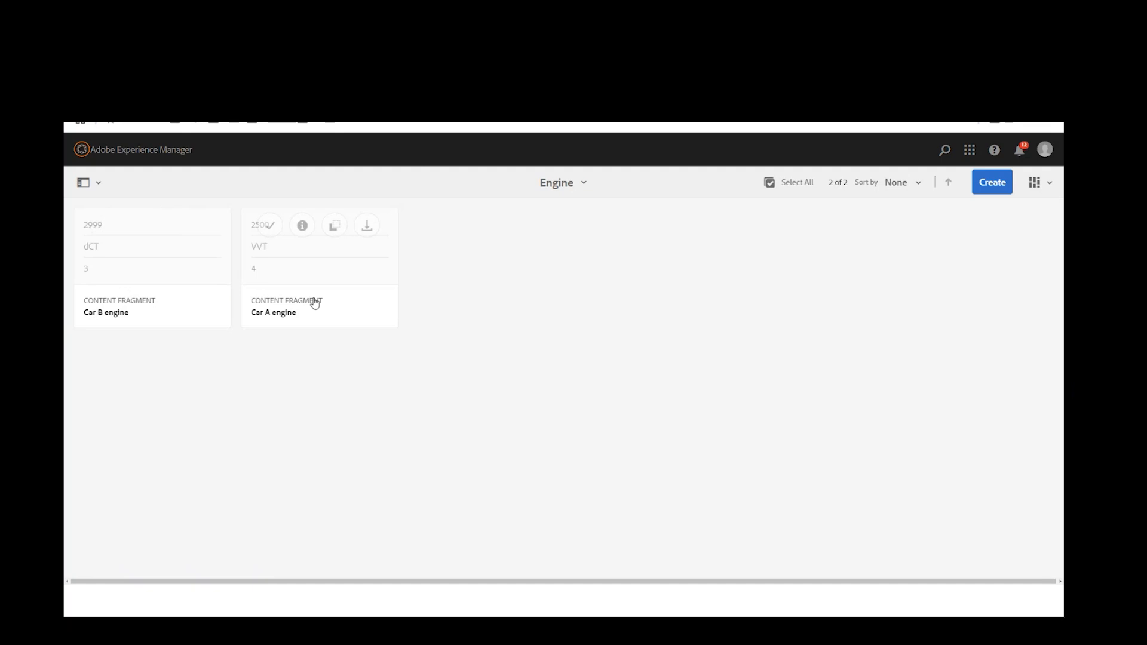
Start a new content fragment in the Engine folder based on the Engine and Transmission model.
click(987, 192)
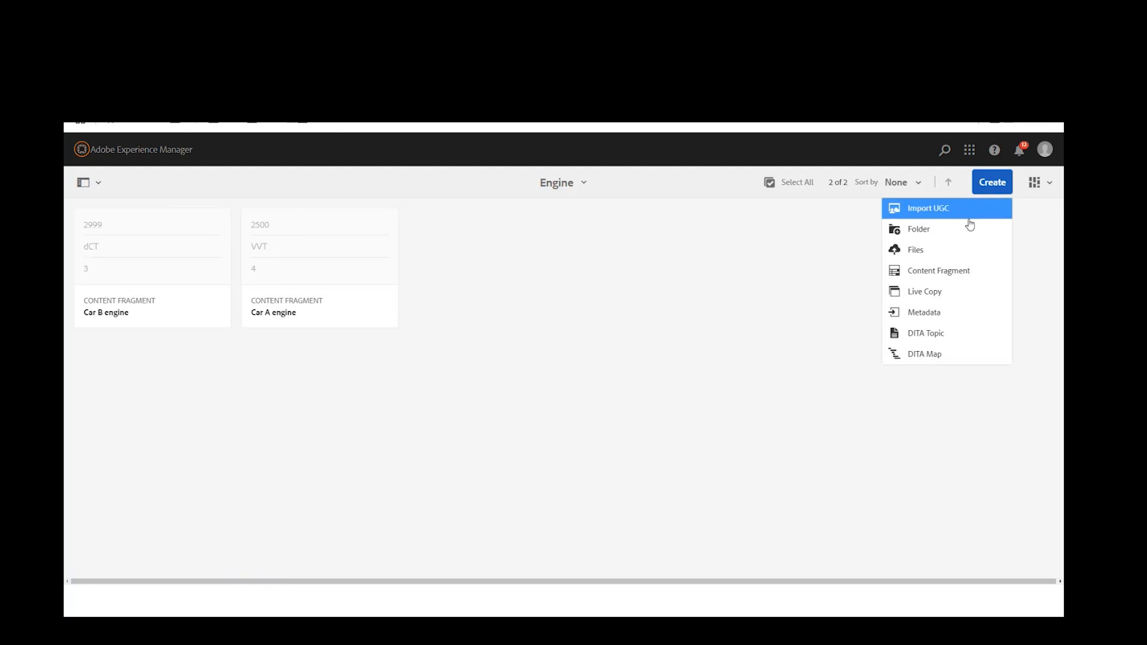
click(954, 275)
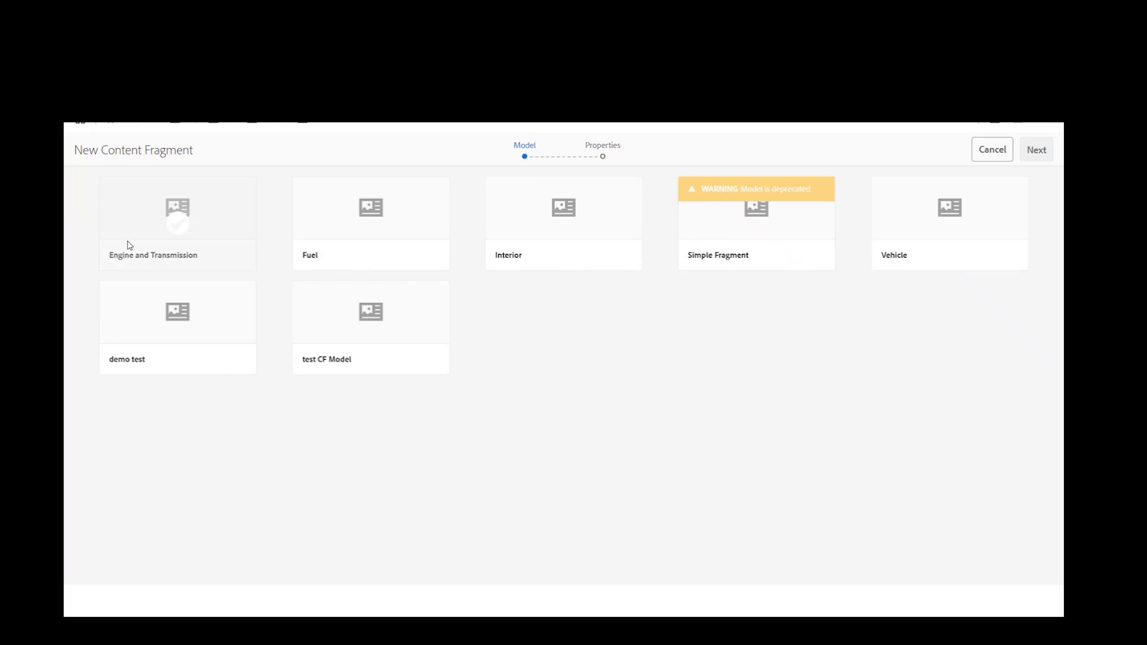
click(184, 236)
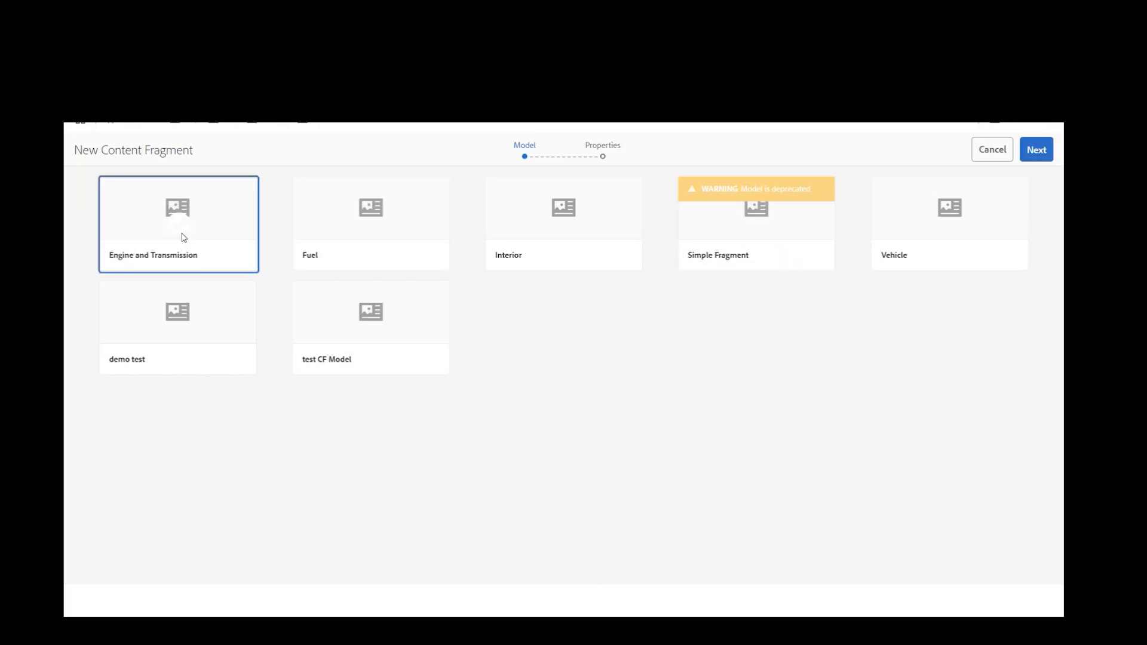
click(1036, 150)
Title the new fragment "test engine" and check the name derived from it in the advanced properties.
click(451, 231)
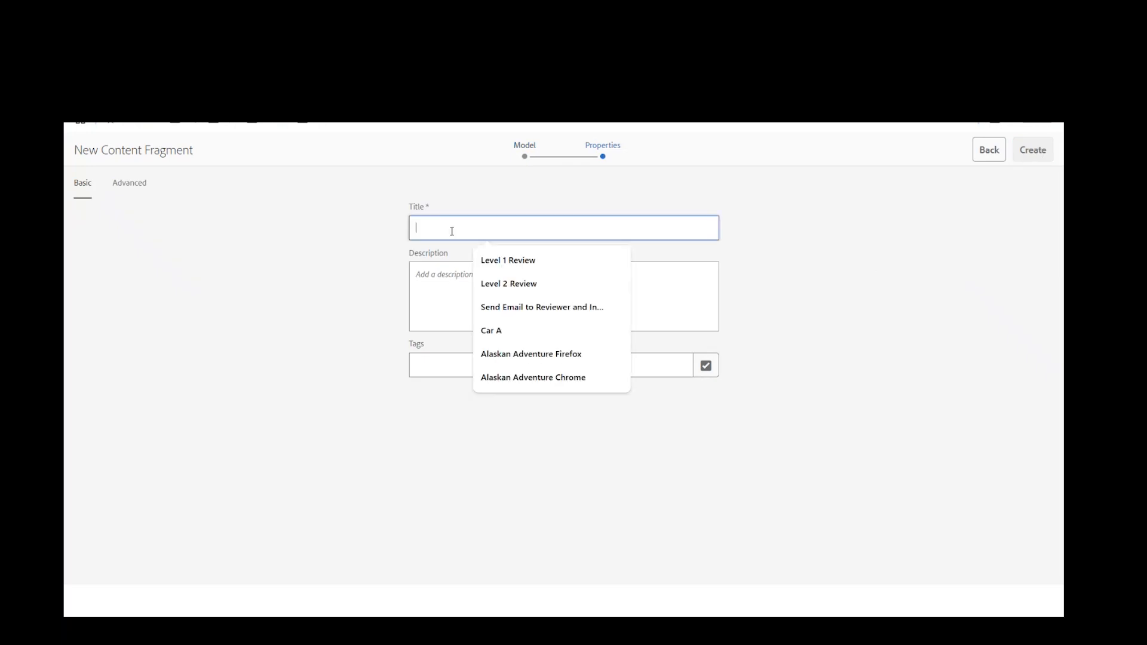
text(test en)
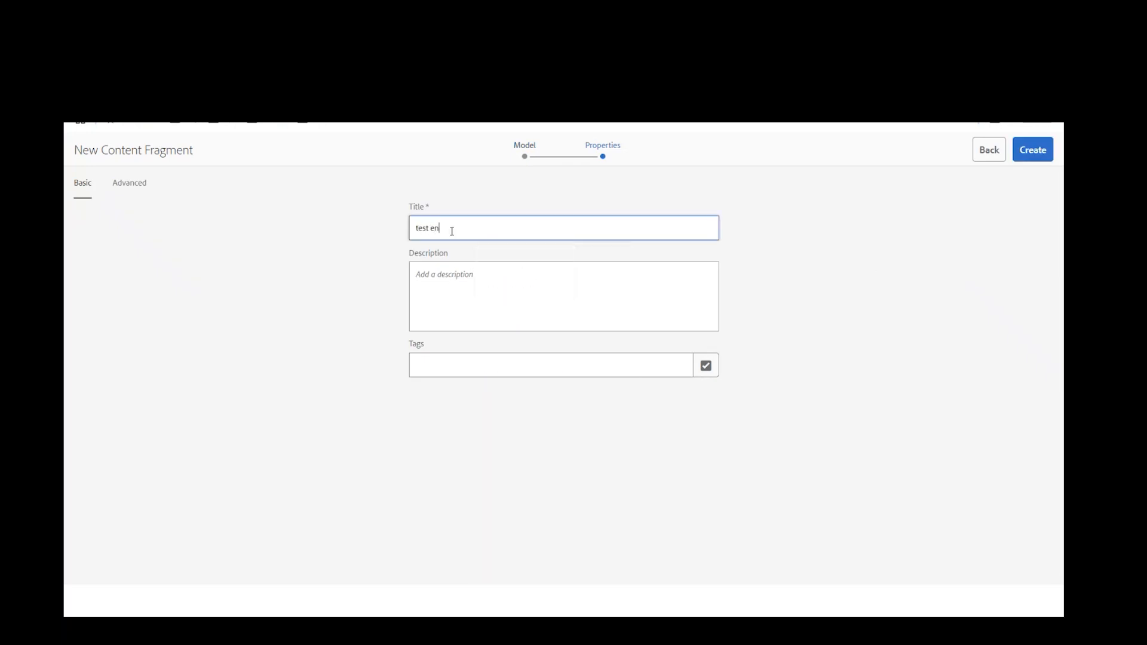
text(gine)
click(459, 285)
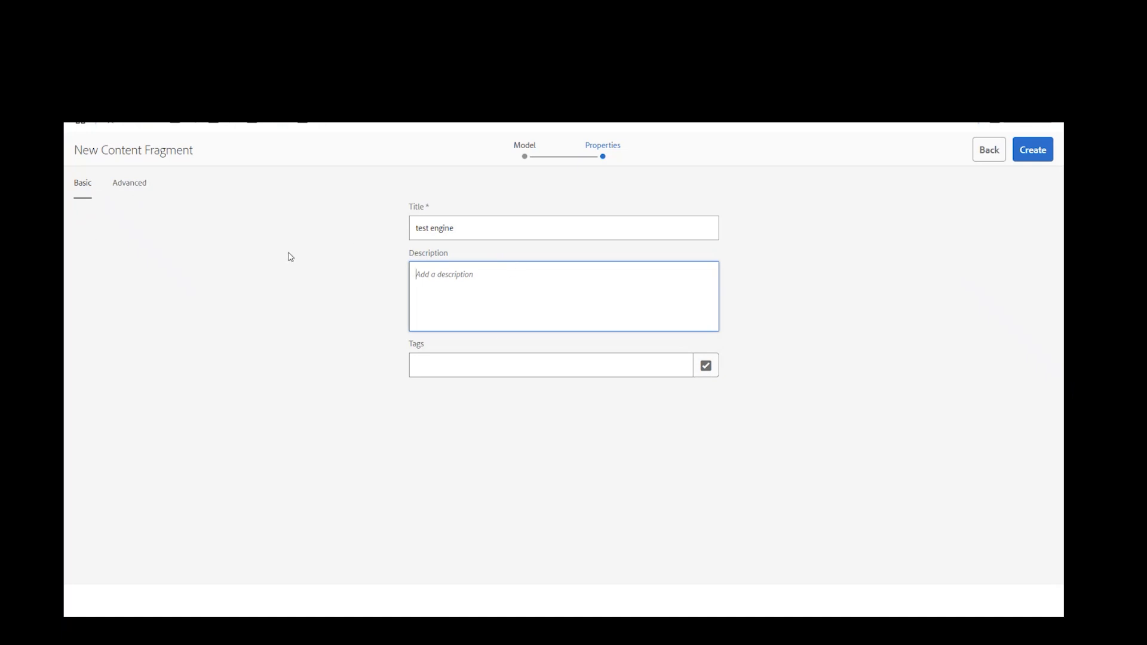
click(128, 185)
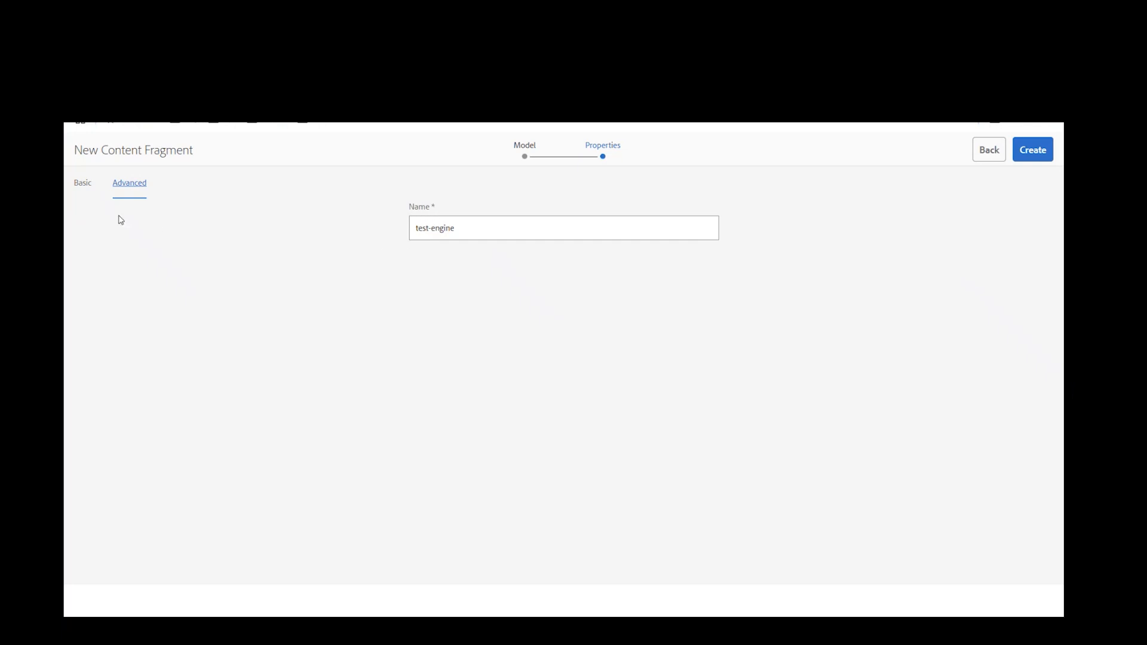
click(82, 188)
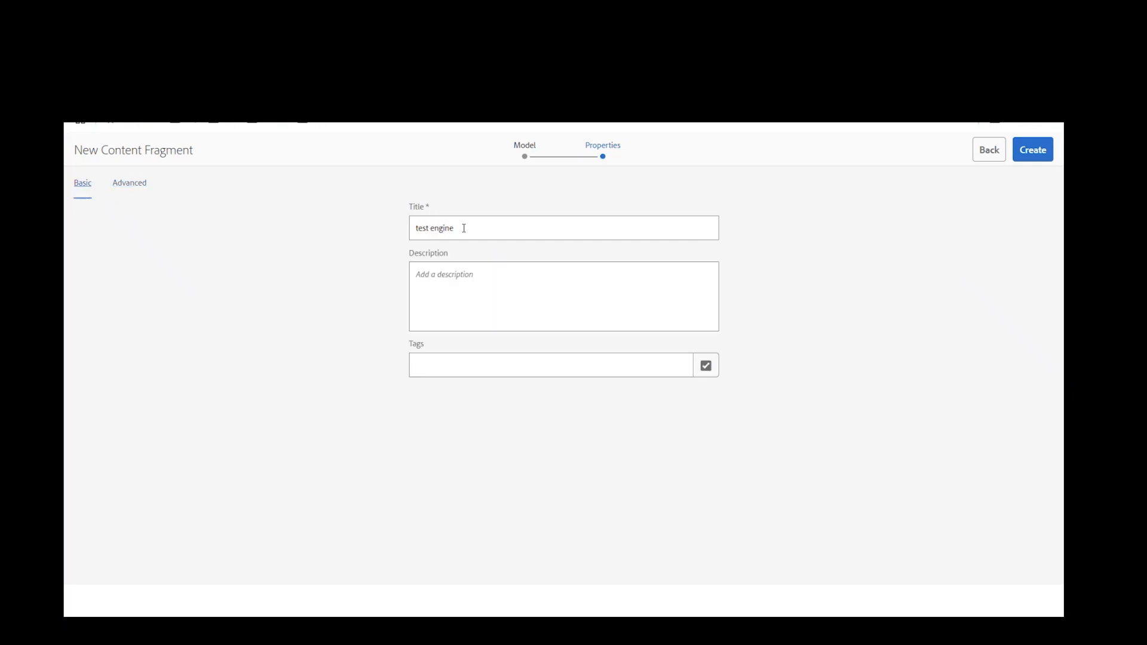
Extend the title to "test engine for multi purpose", check the derived name, and create the fragment without opening it.
drag(463, 228, 380, 234)
key(Right)
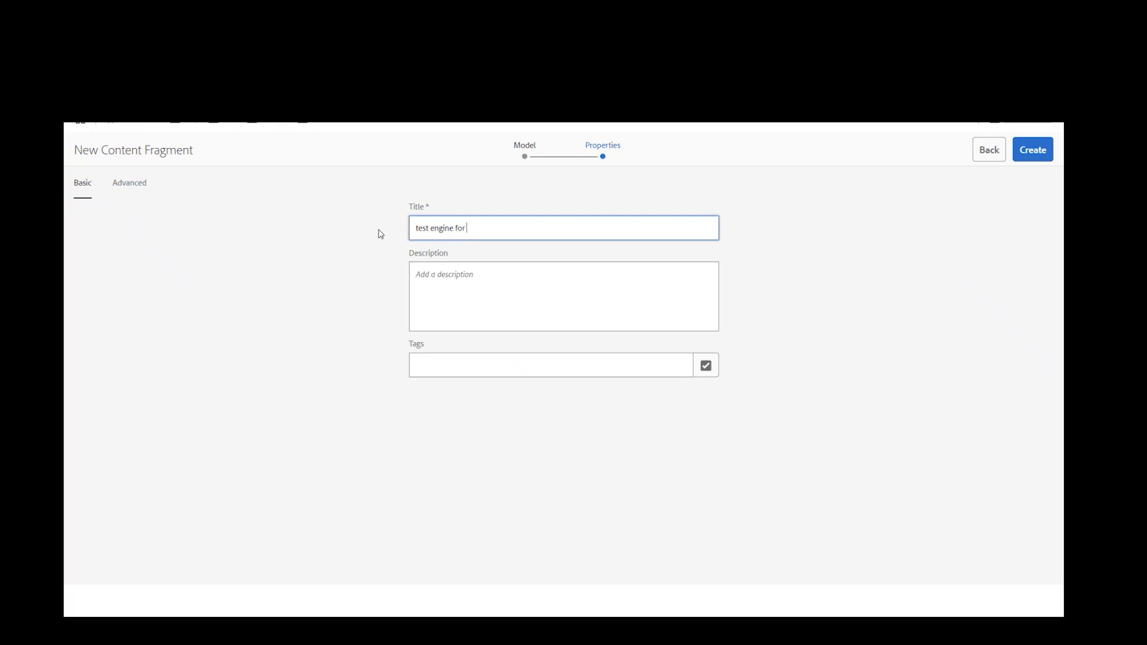
text(for multi purpose)
click(123, 189)
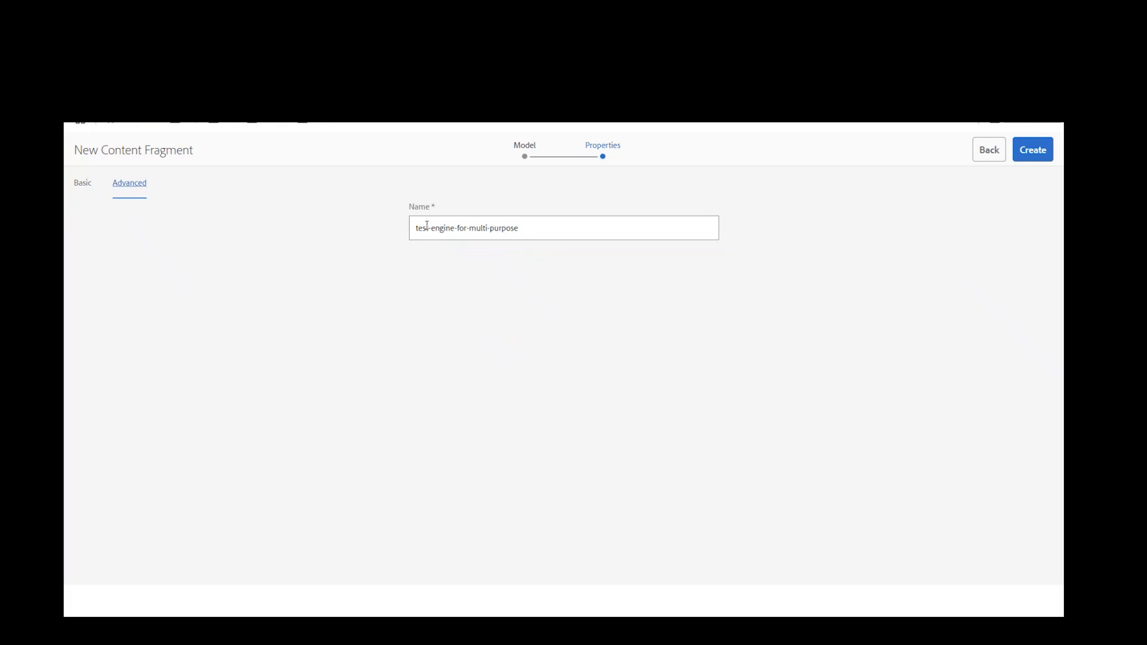
click(81, 186)
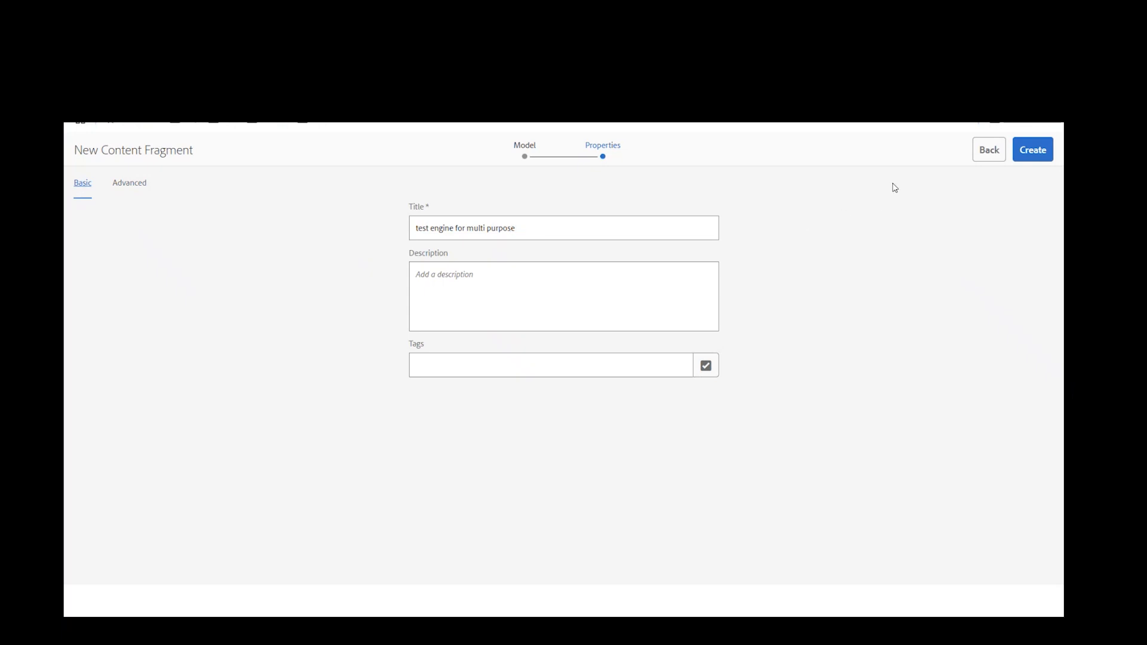
click(1036, 158)
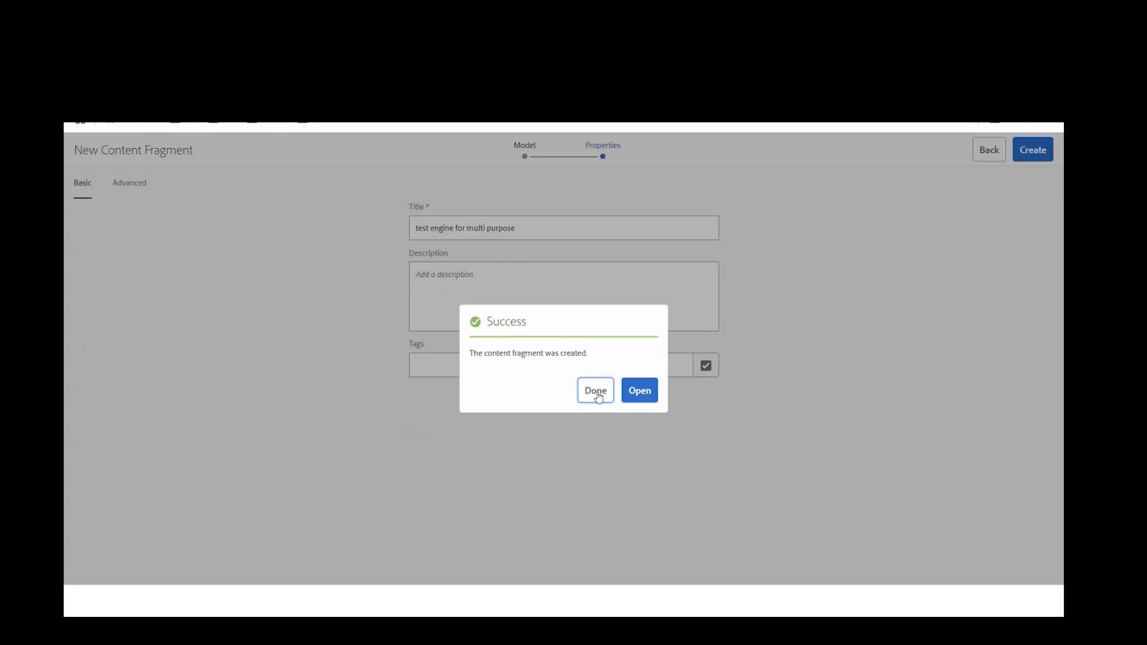
click(594, 391)
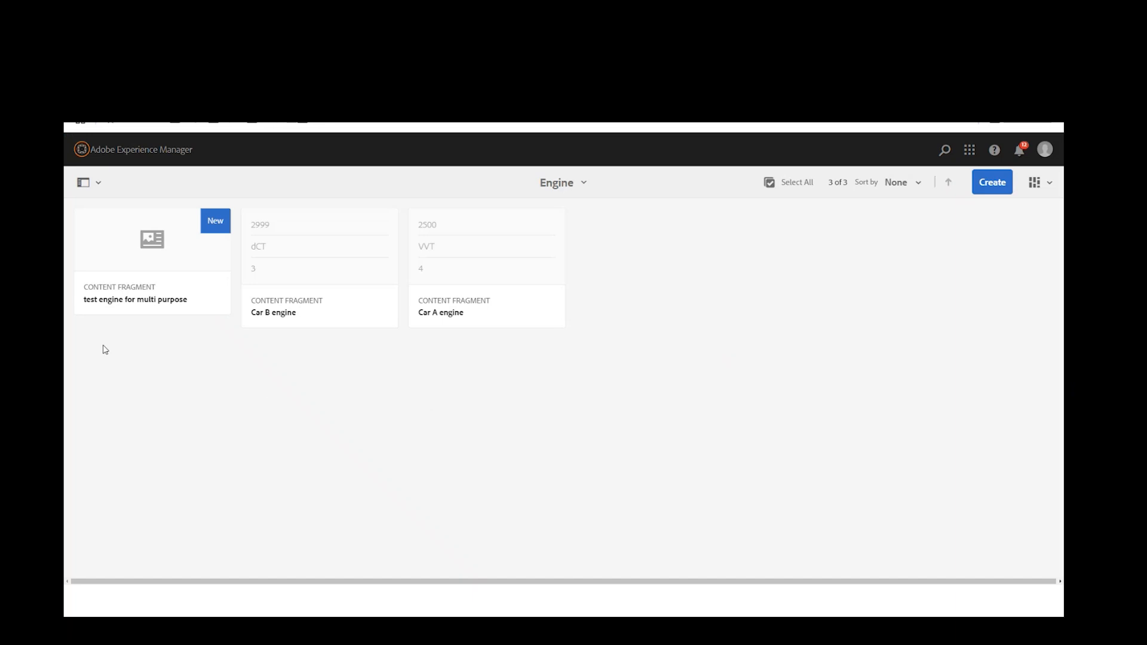
Open the "test engine for multi purpose" content fragment for editing.
mouse_move(203, 227)
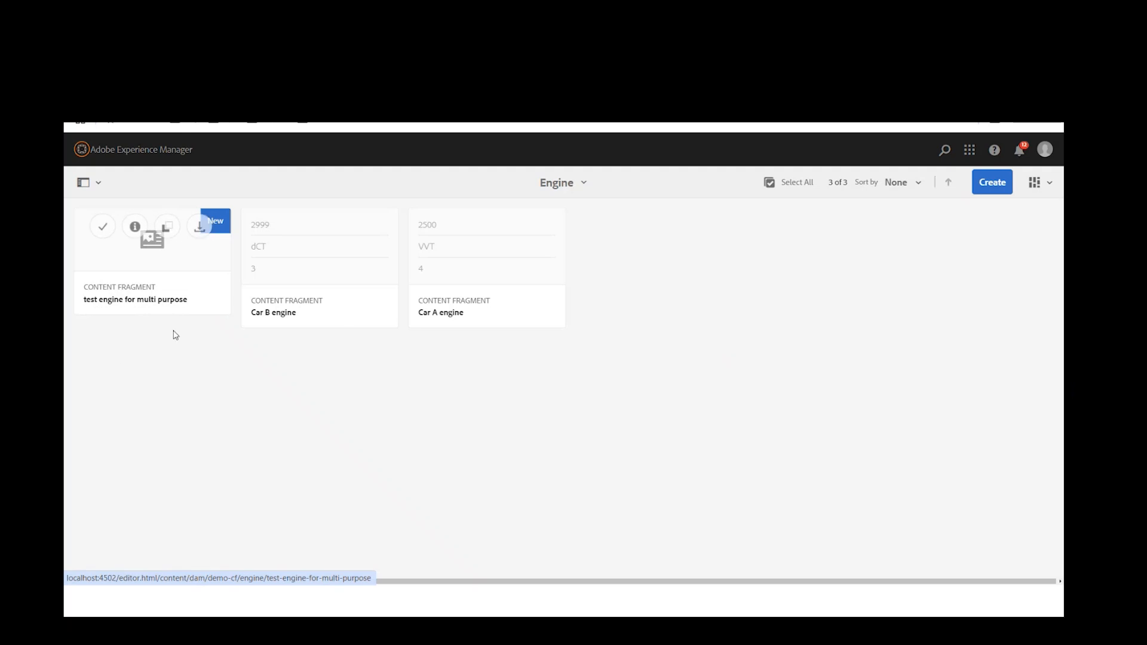
mouse_move(328, 307)
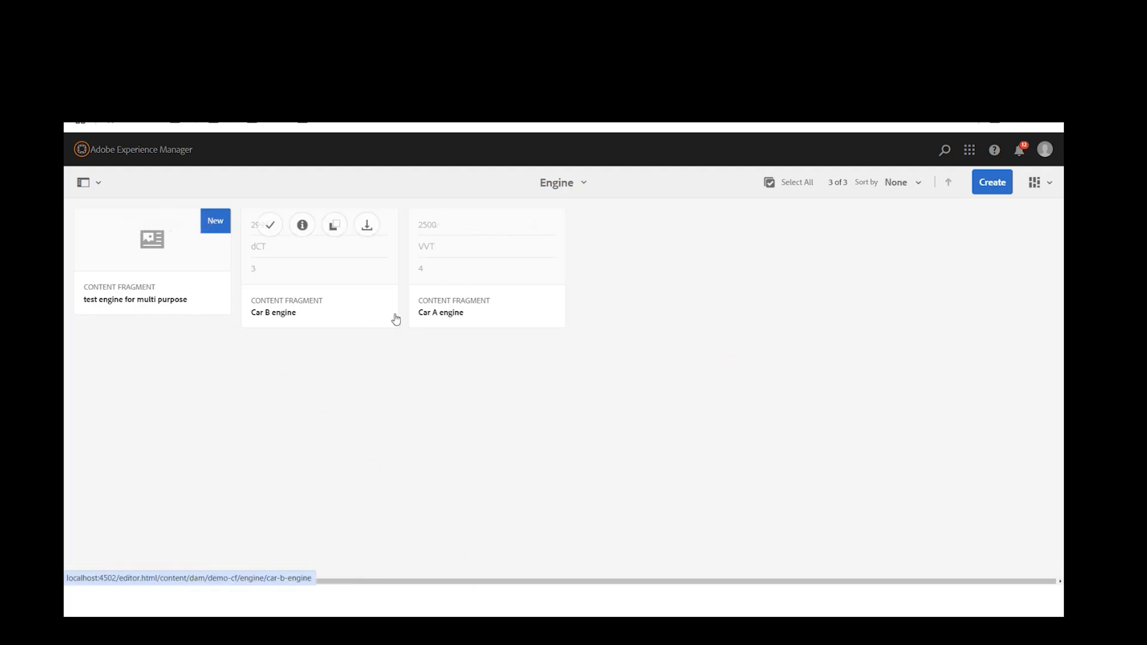
mouse_move(428, 302)
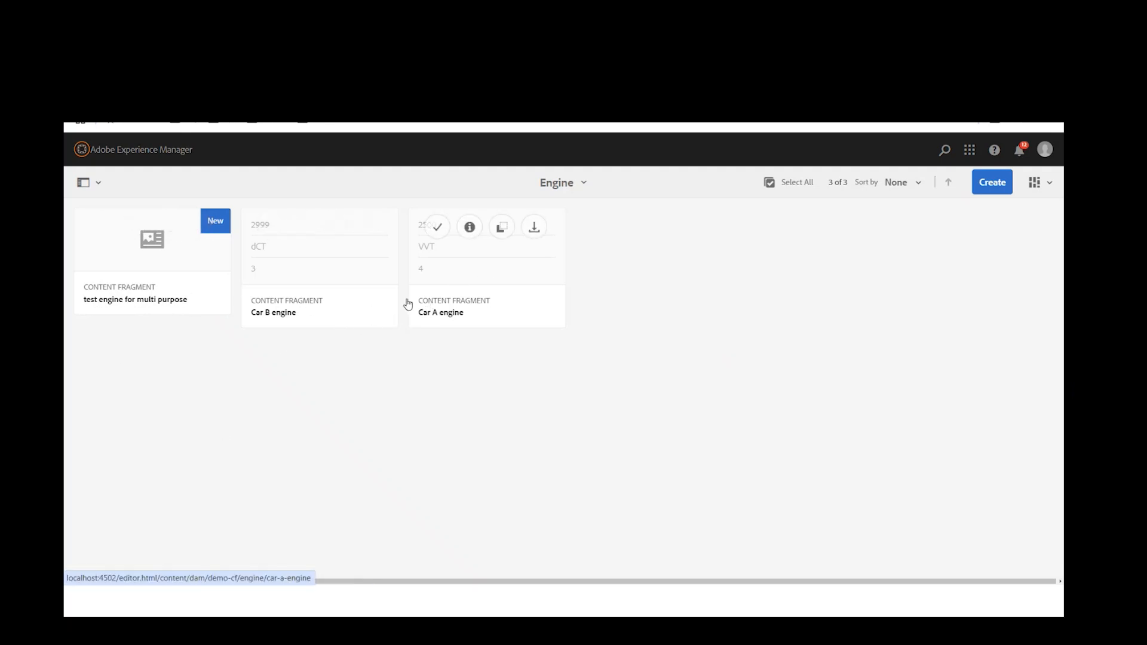
mouse_move(115, 274)
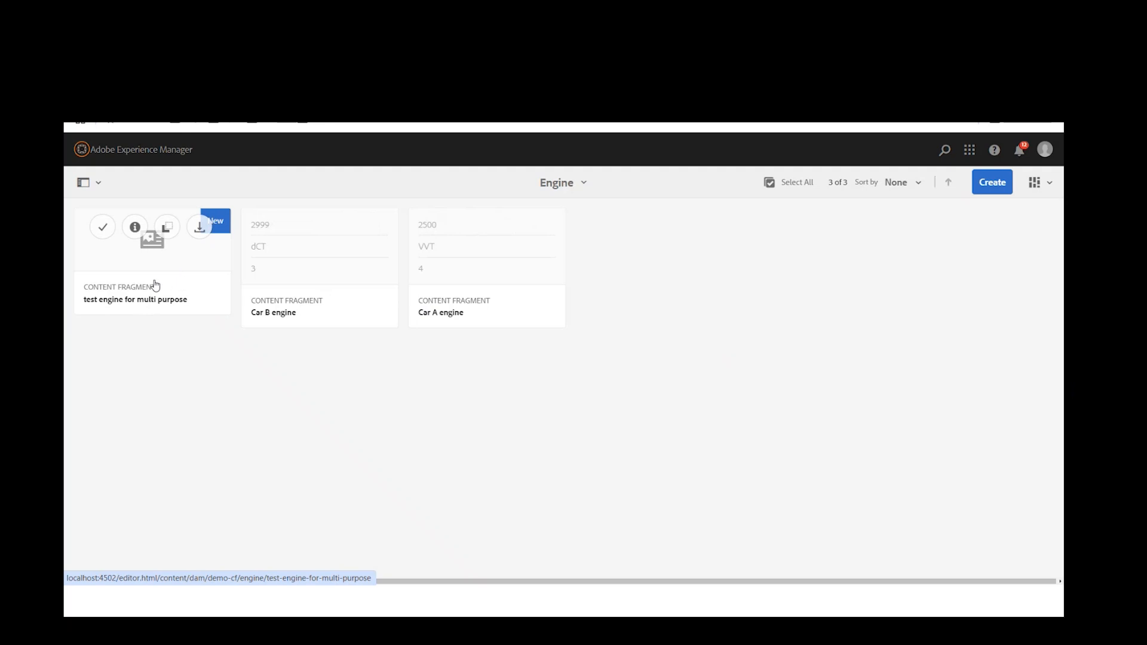
click(130, 261)
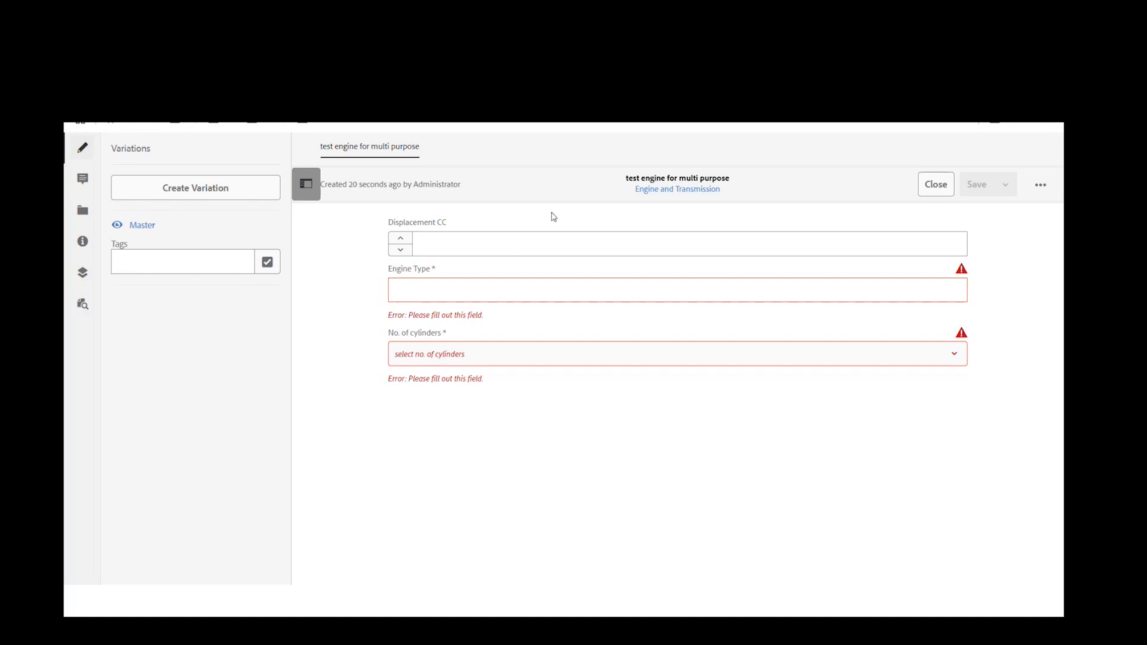
Set the fragment's Displacement CC to 1999.
click(460, 244)
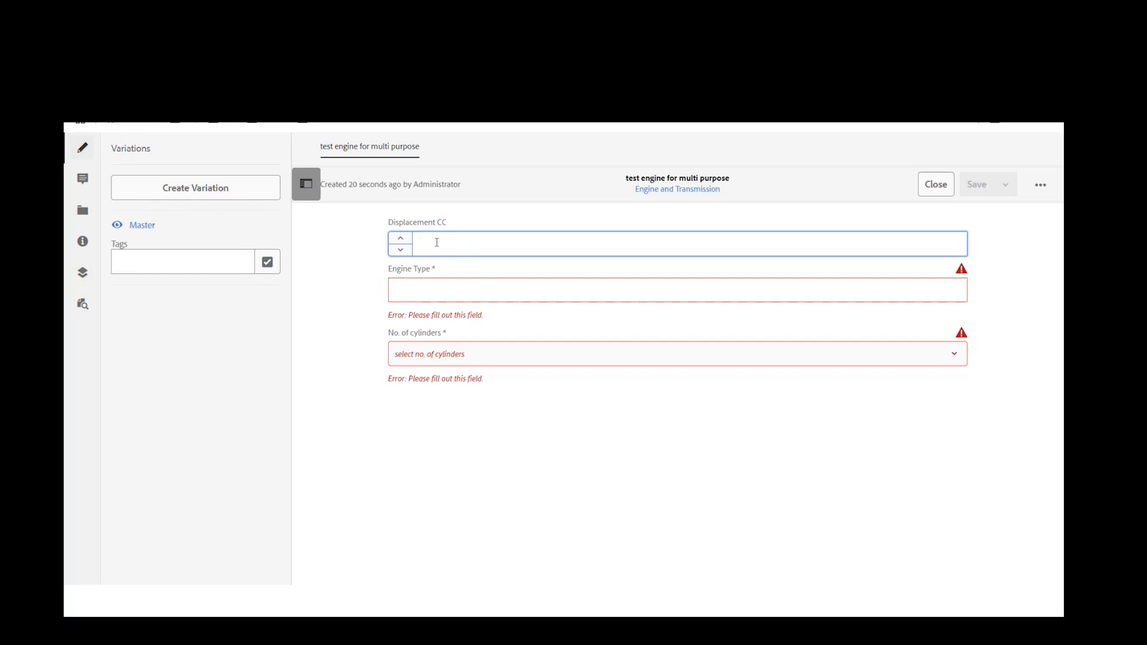
click(403, 254)
click(402, 253)
click(402, 253)
click(403, 253)
click(403, 253)
click(402, 253)
click(401, 238)
click(400, 238)
click(401, 239)
click(400, 239)
click(401, 238)
click(400, 240)
click(401, 240)
click(401, 240)
click(400, 241)
Enter iVct as the Engine Type and choose 4 as the number of cylinders.
click(796, 287)
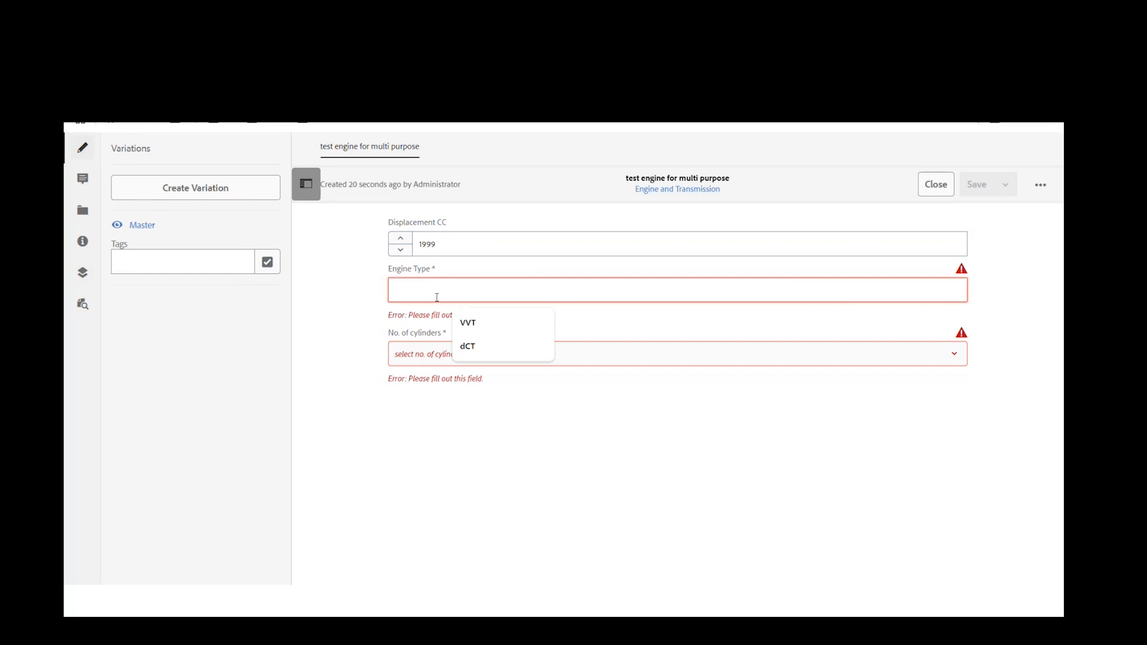
text(ivct)
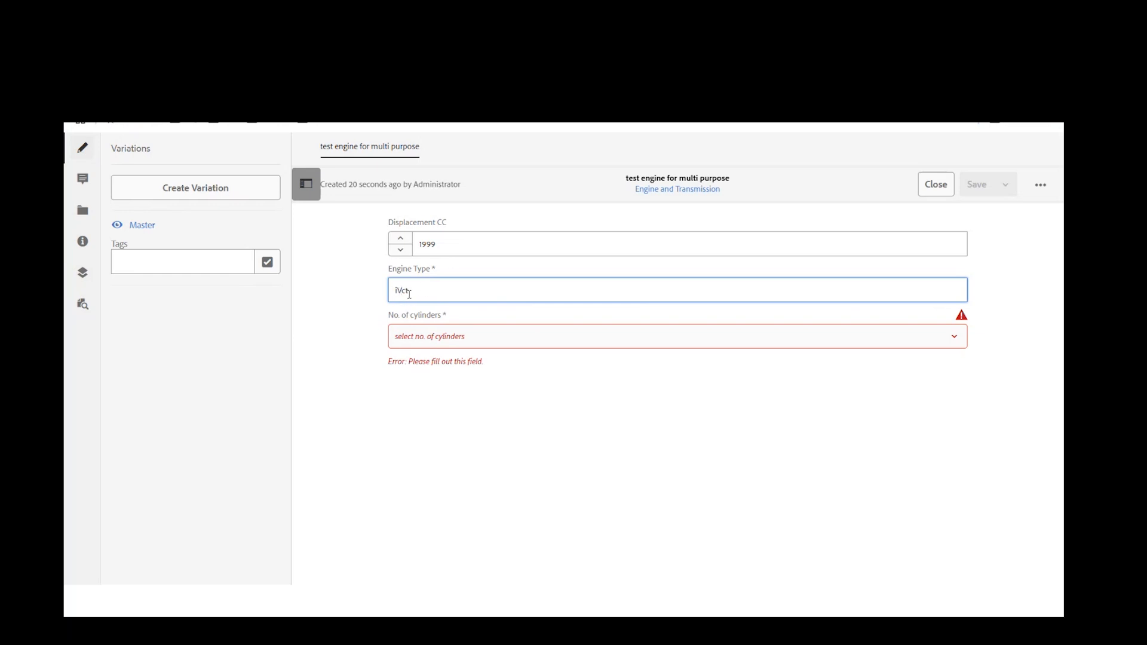
click(489, 340)
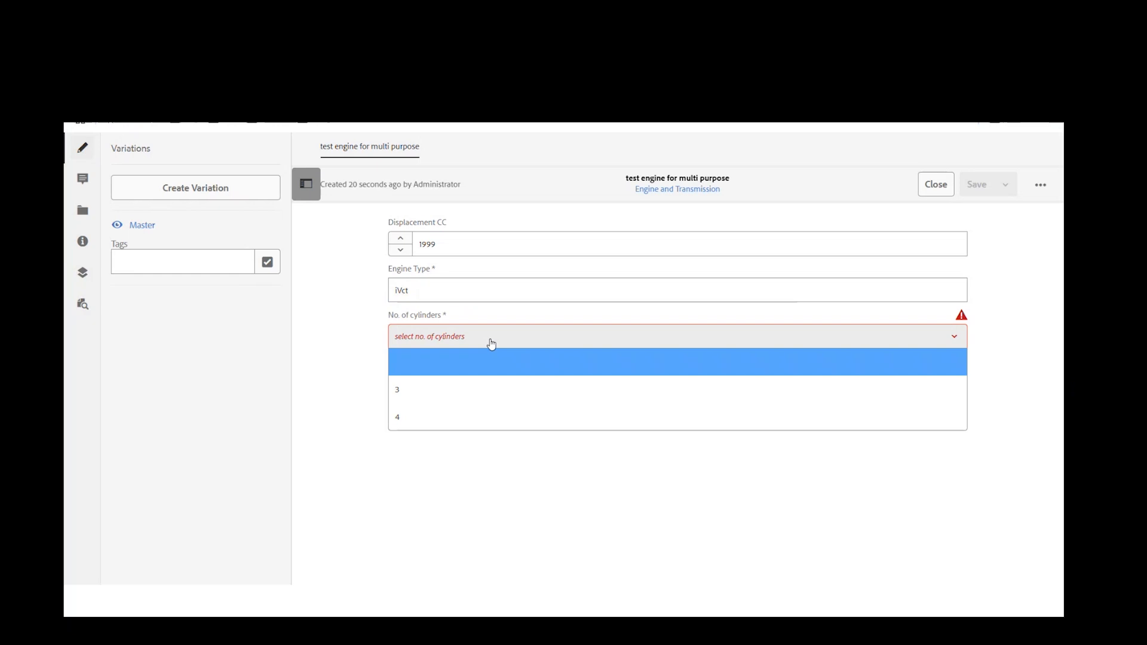
click(458, 419)
click(509, 340)
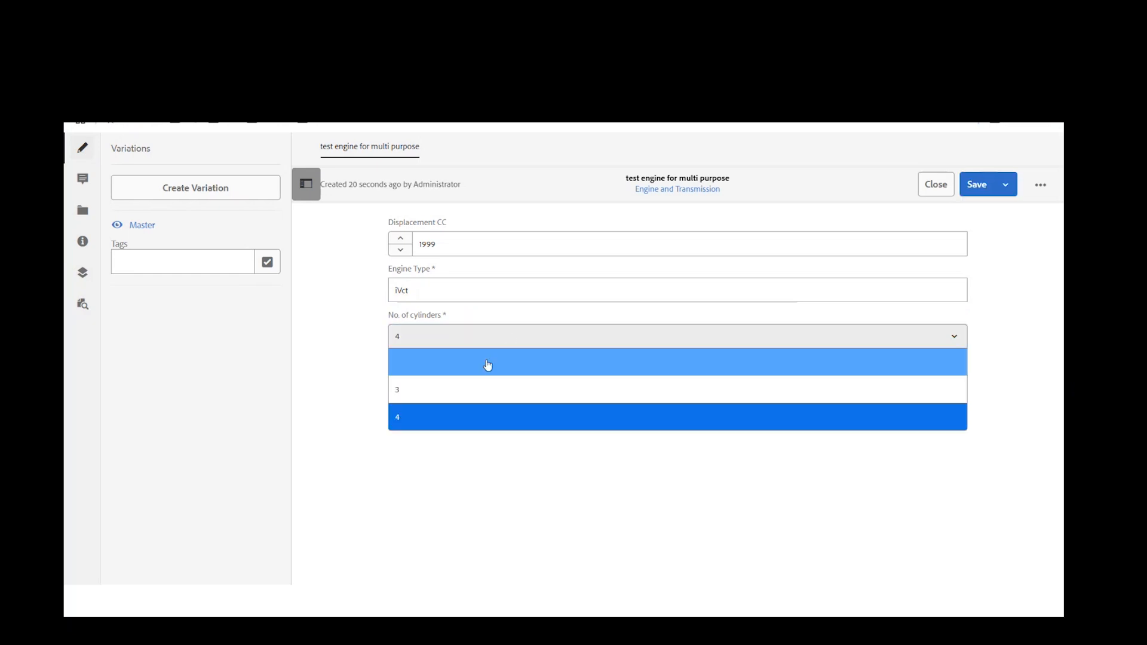
click(442, 417)
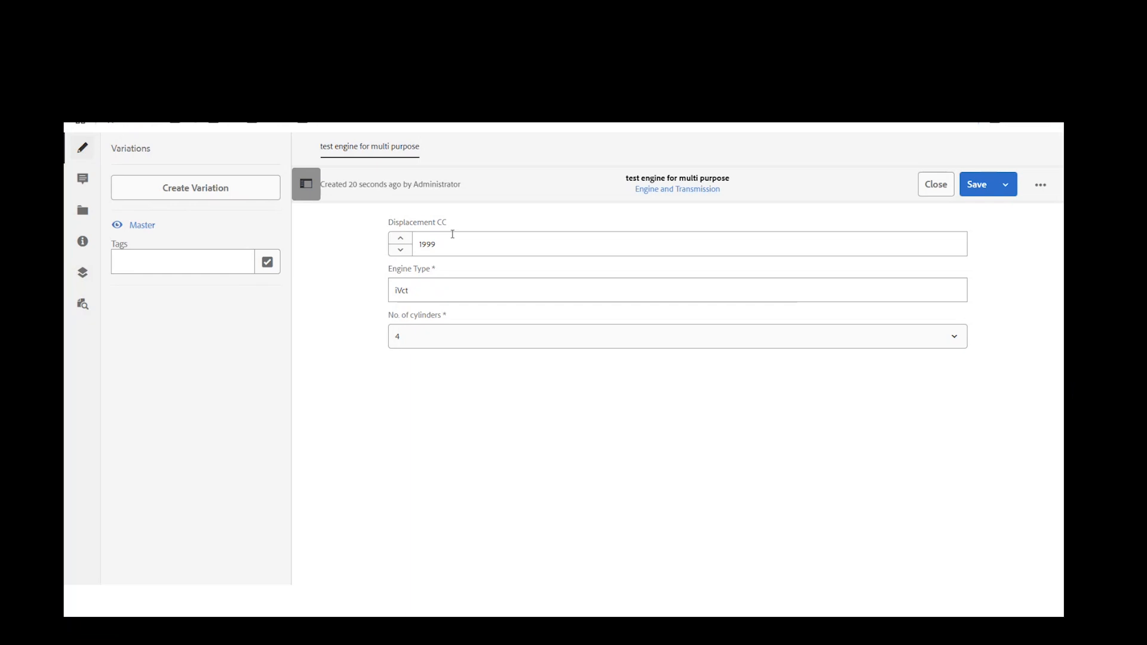
Clear the required Engine Type field to test its validation, and re-enter iVct.
double_click(393, 288)
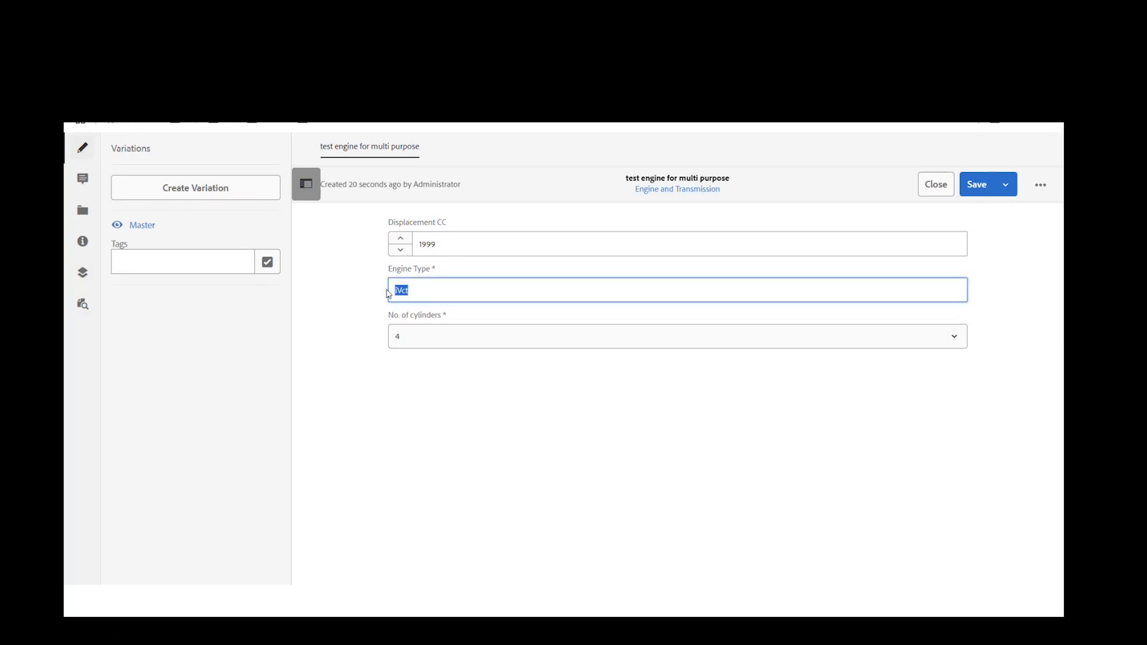
key(BackSpace)
click(515, 380)
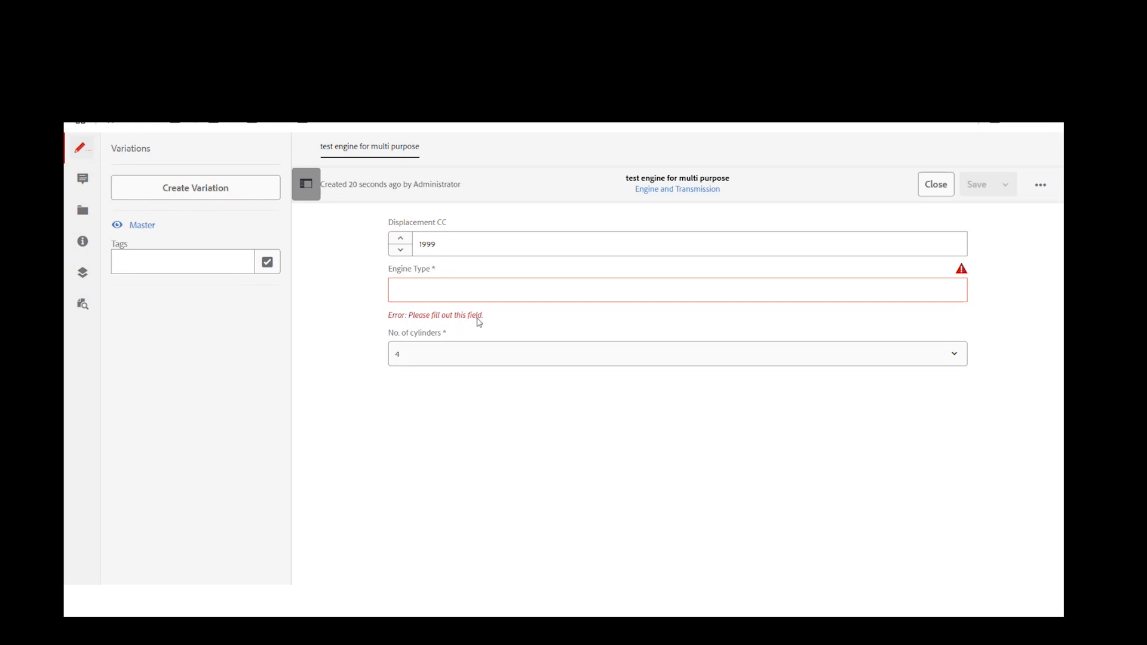
click(411, 292)
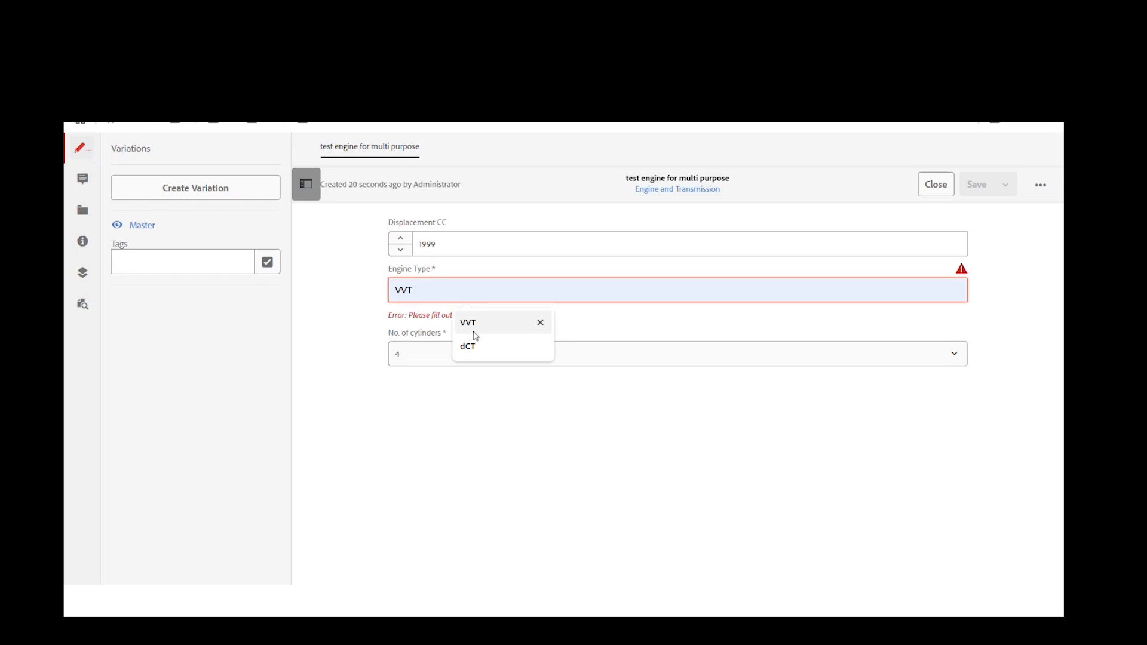
text(iVct)
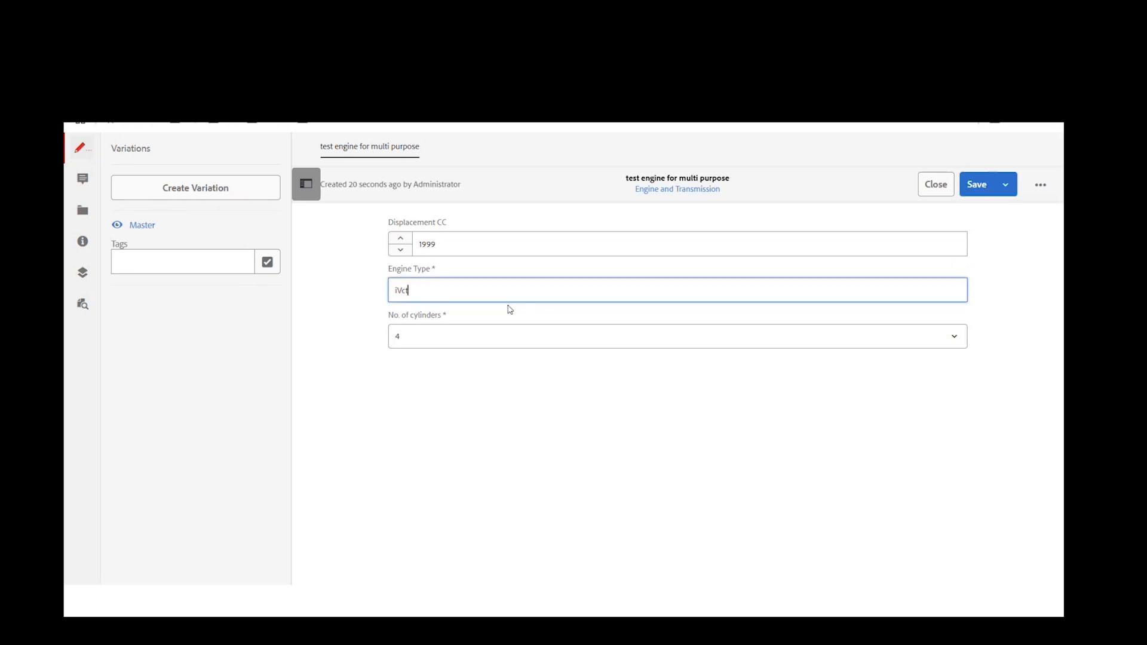
click(518, 406)
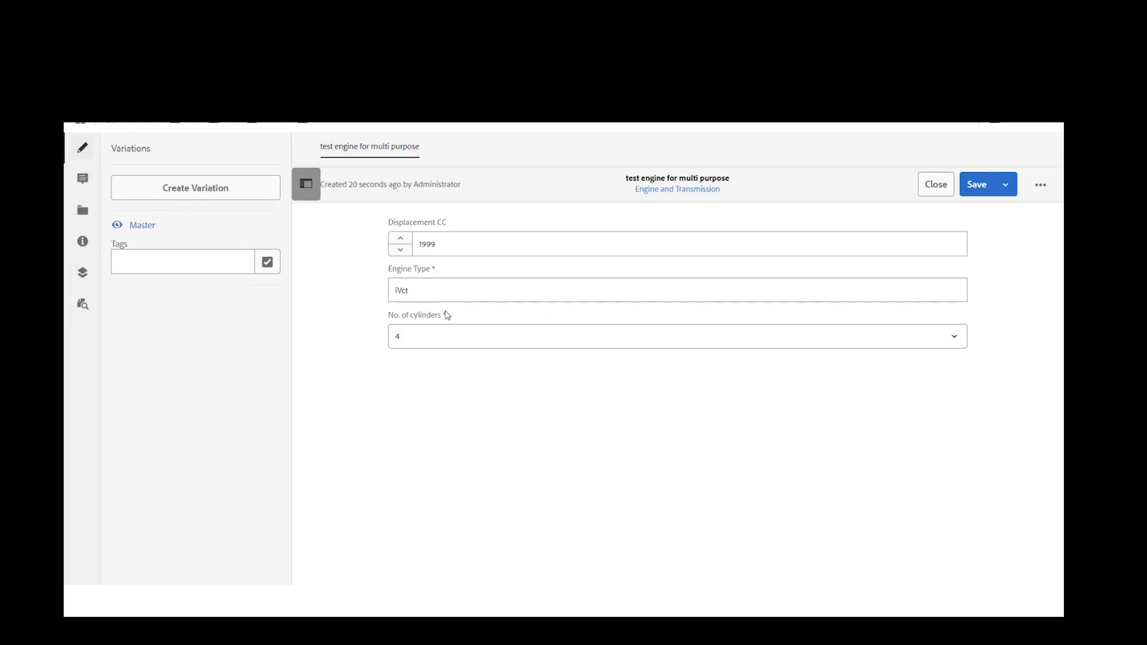
Save and close the "test engine for multi purpose" fragment, returning to the Engine folder.
click(1004, 189)
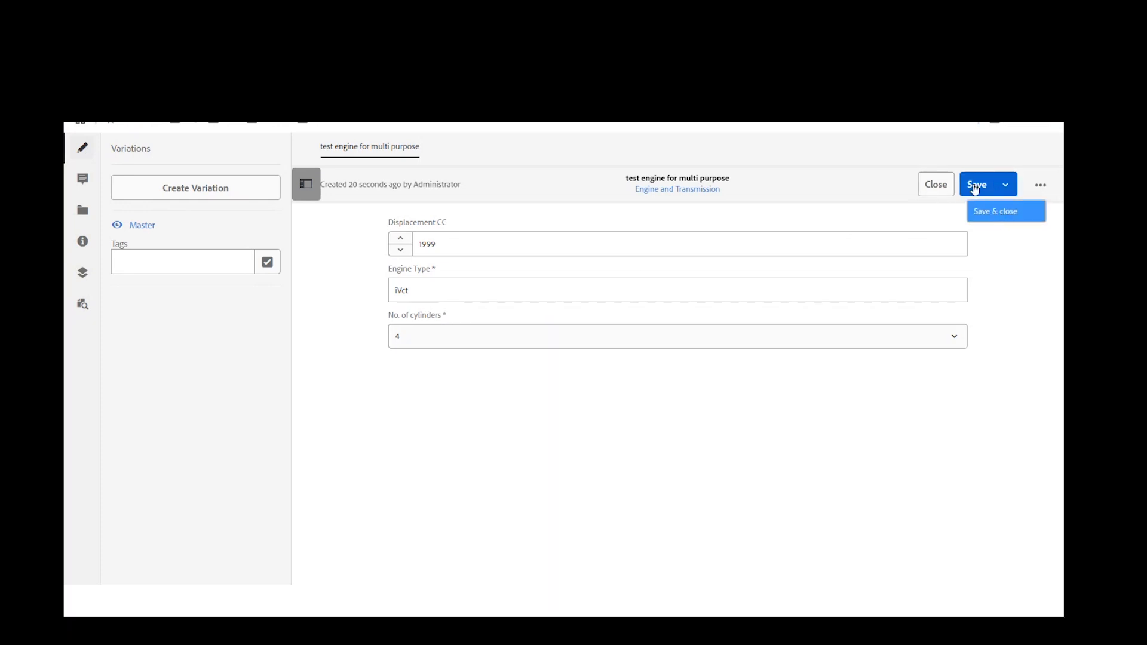
click(996, 213)
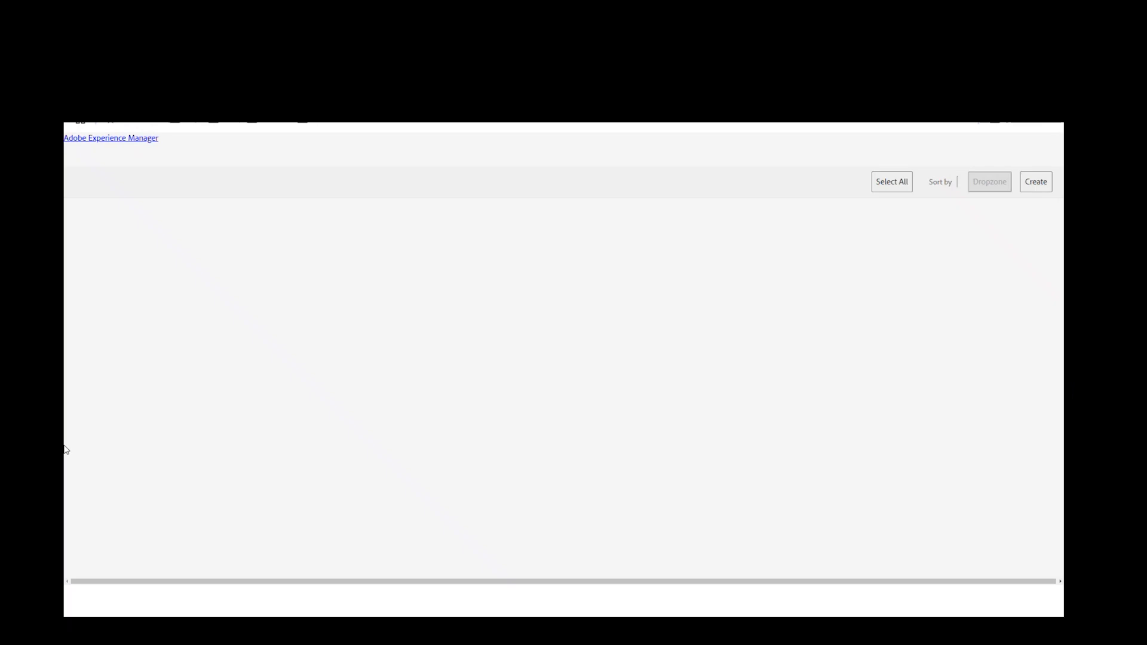
mouse_move(142, 295)
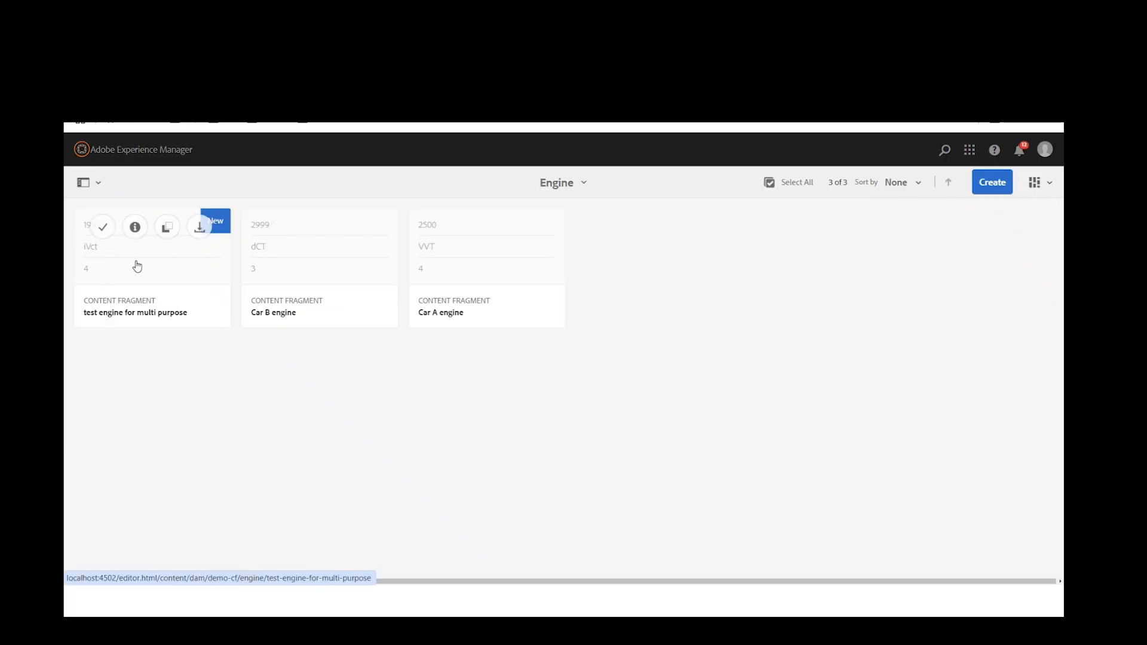
Reopen the "test engine for multi purpose" fragment to check its saved fields, close it and return to the Demo CF folder.
click(233, 268)
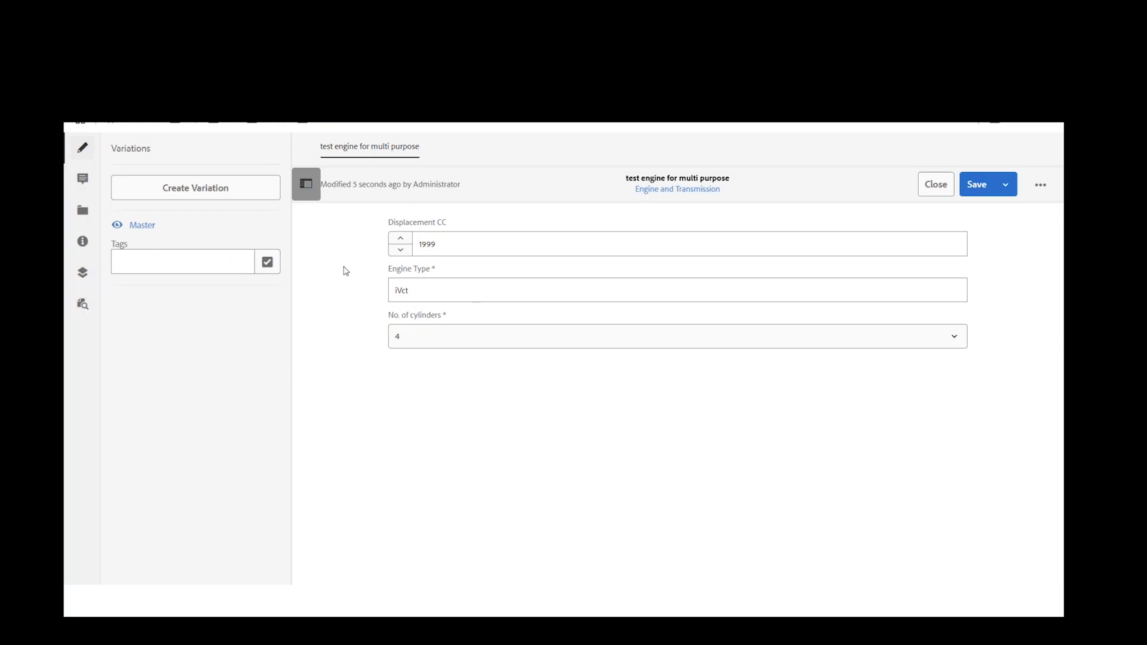
click(927, 188)
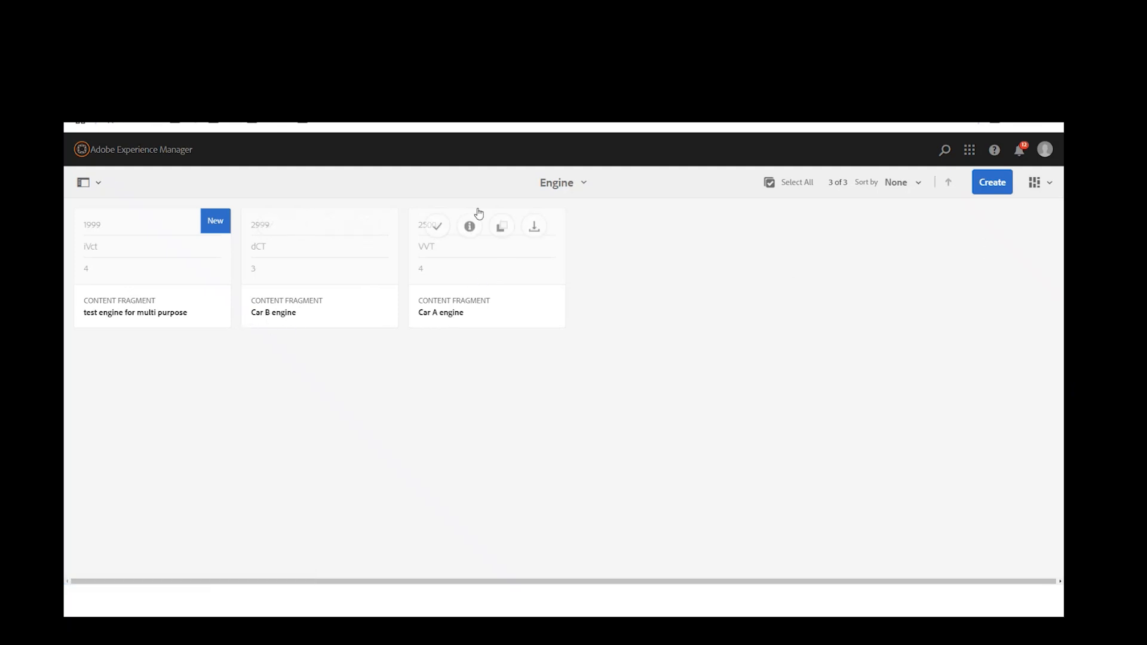
click(577, 192)
click(555, 224)
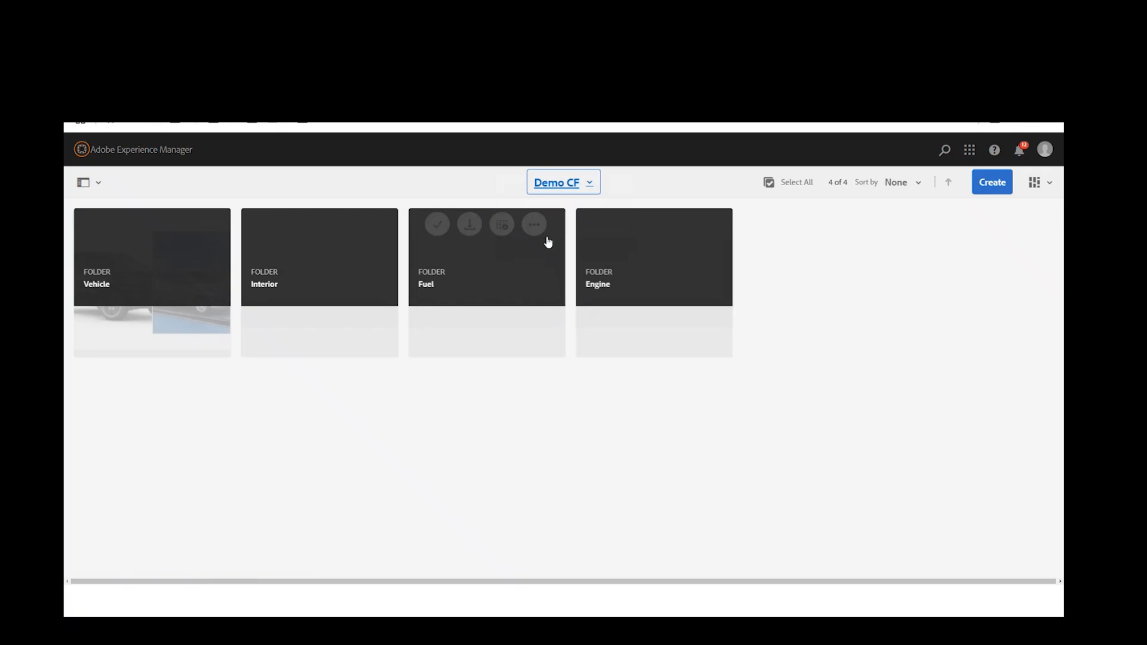
Review the Car A Fuel fragment's fuel type and tank capacity in the Fuel folder, and close it.
click(439, 290)
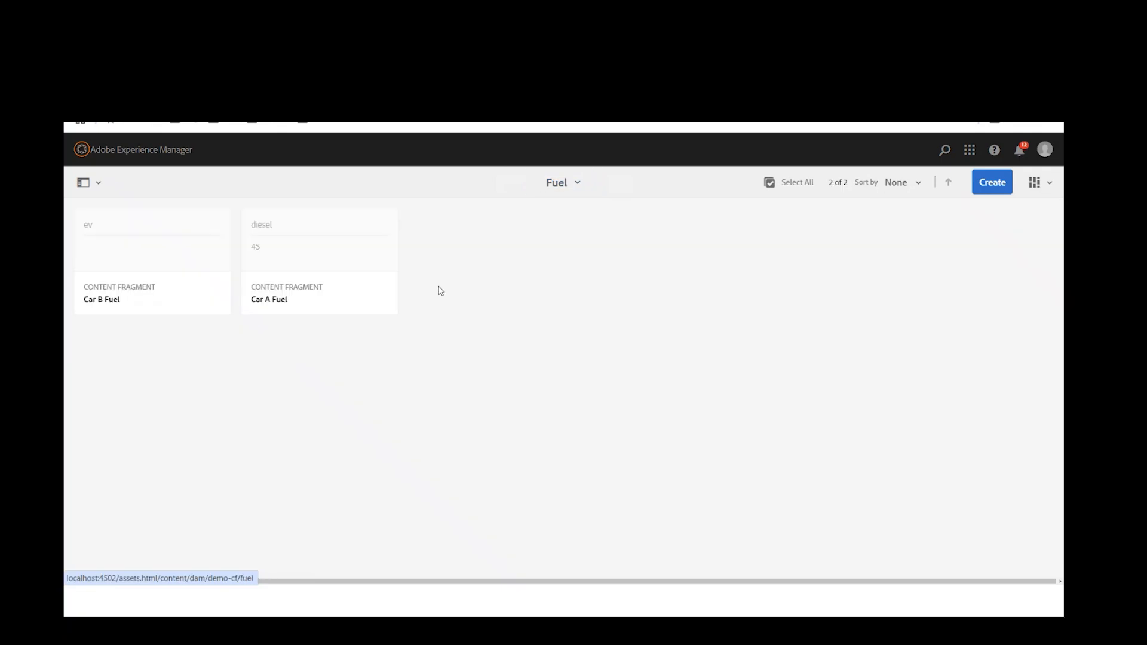
click(298, 264)
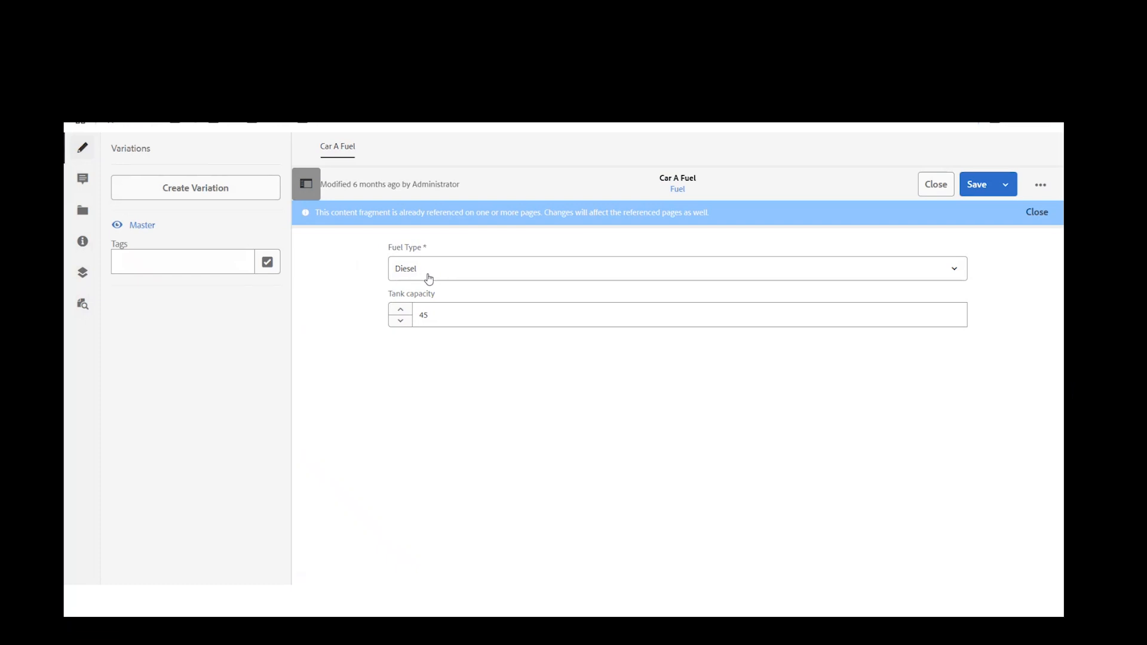
click(938, 190)
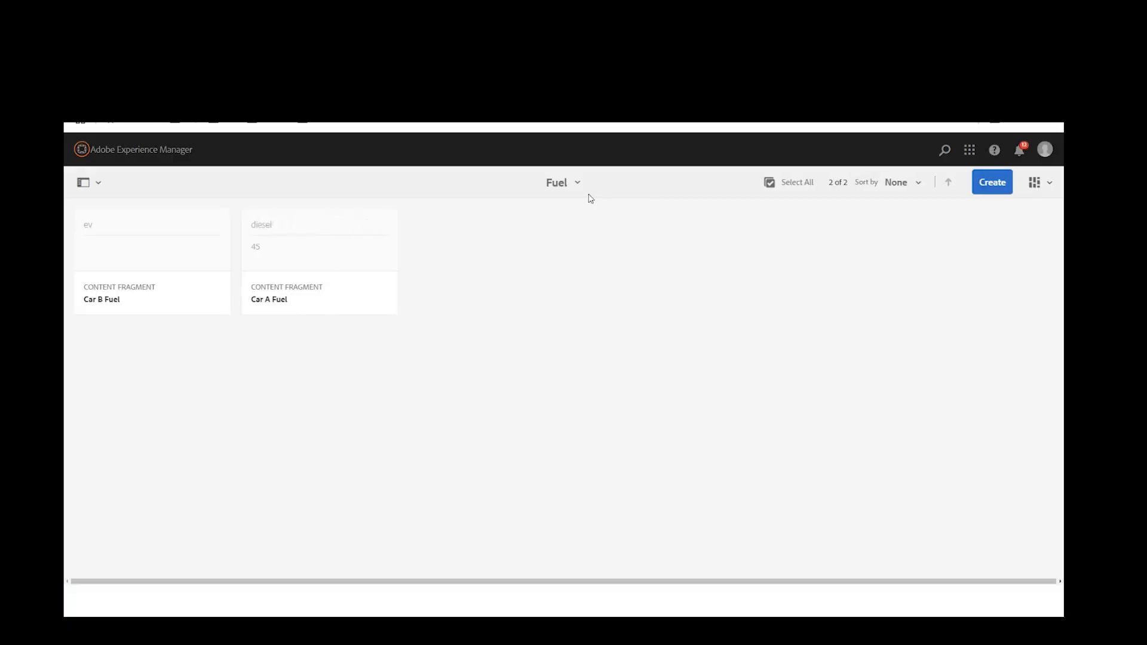
Go back to the Demo CF folder and open the Car A content fragment from the Vehicle folder.
click(579, 190)
click(555, 223)
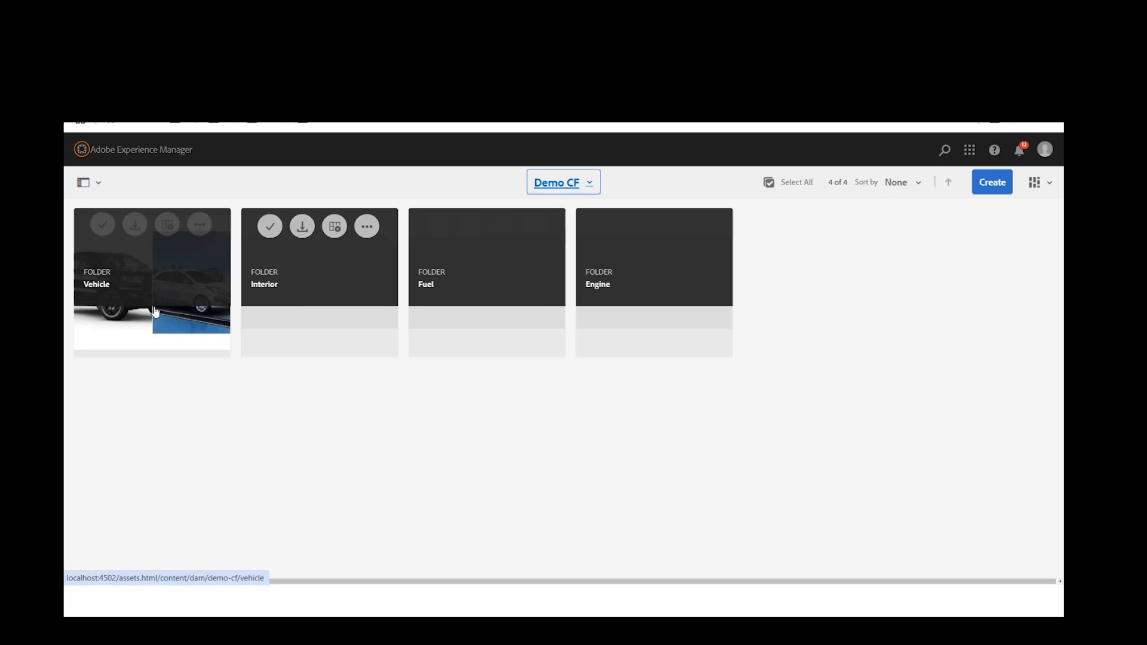
click(133, 296)
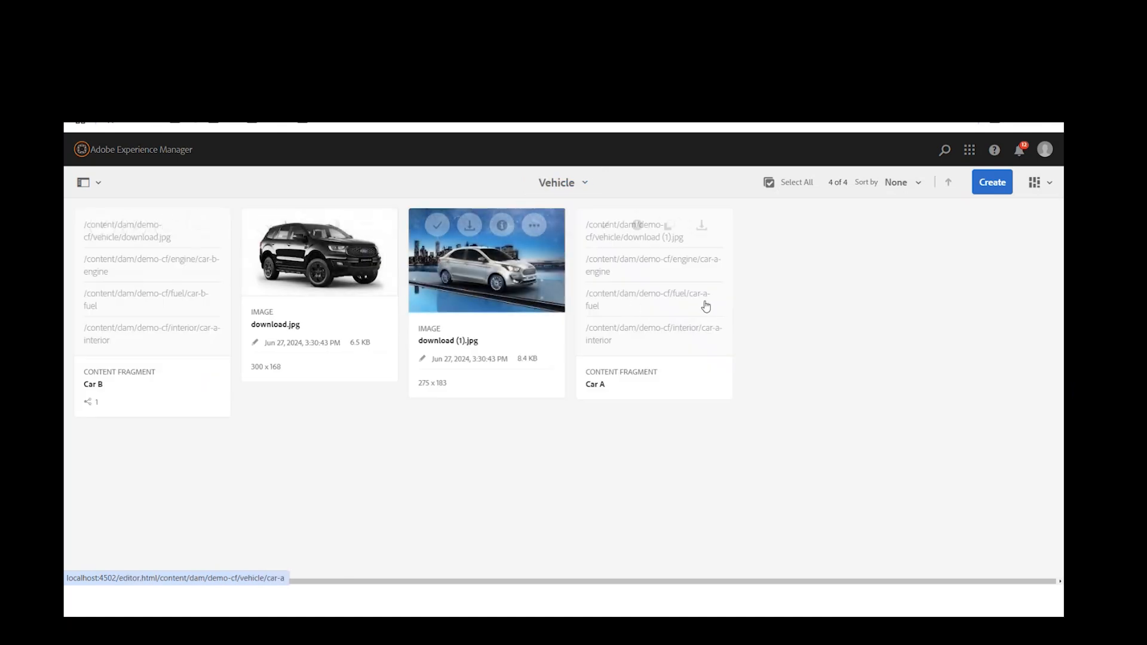
click(655, 291)
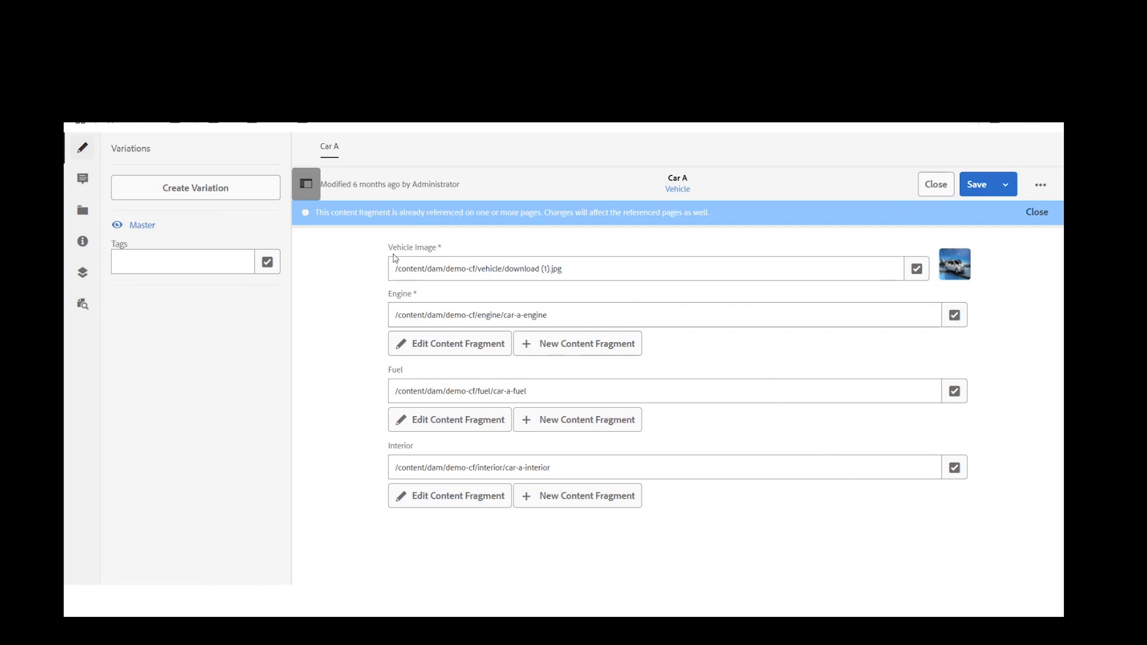
Browse the assets available for Car A's Vehicle Image field and leave the asset picker without choosing one.
drag(394, 252, 437, 253)
click(363, 281)
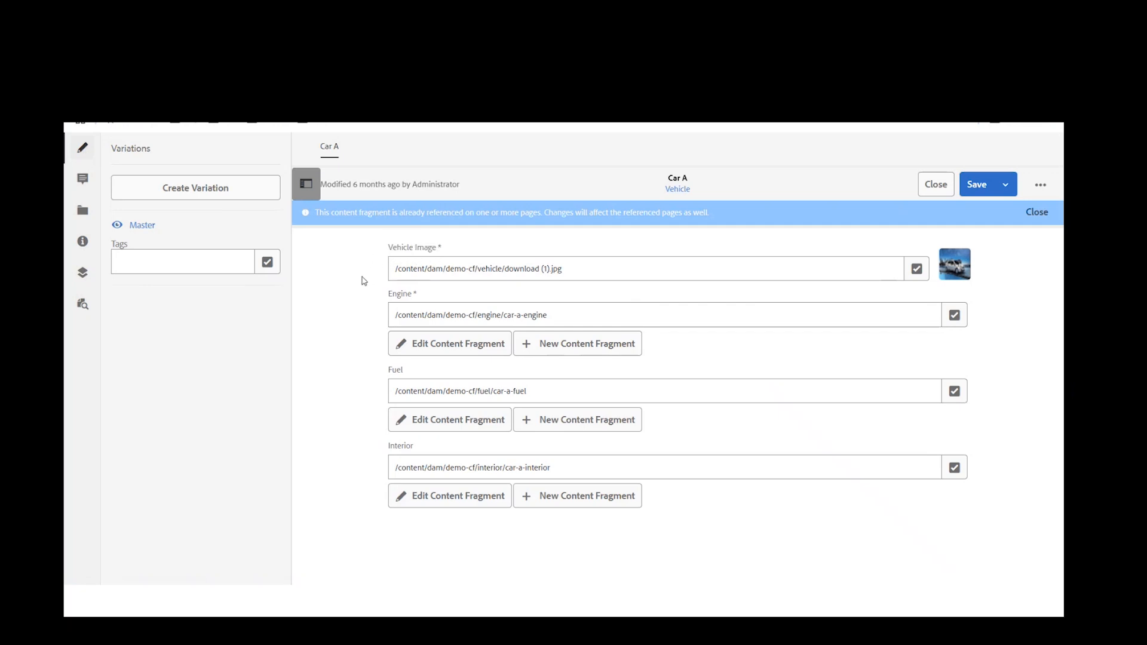
click(917, 269)
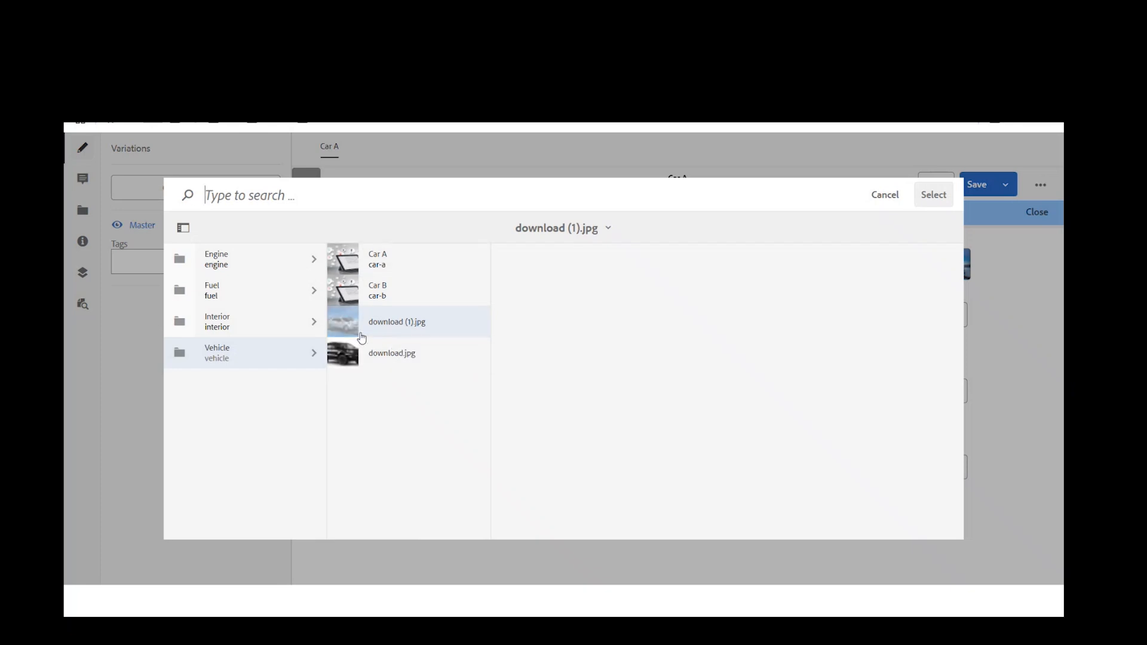
mouse_move(349, 331)
click(883, 204)
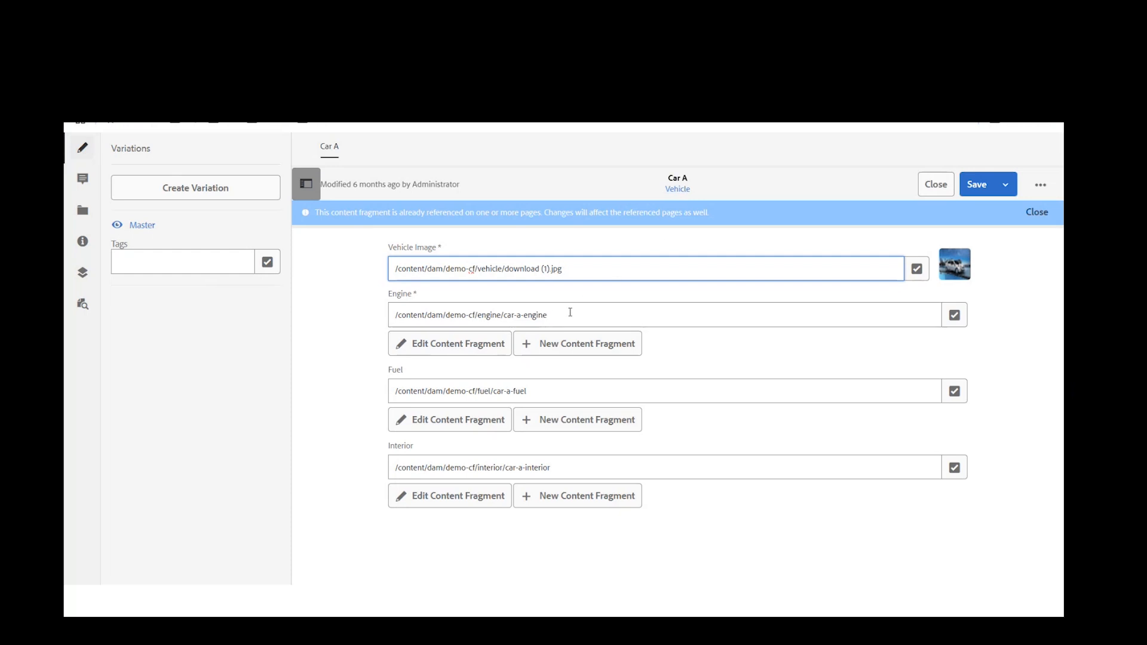
Examine which fragments can be chosen for Car A's Engine reference, mark Car A engine as an example, and cancel the picker.
click(957, 322)
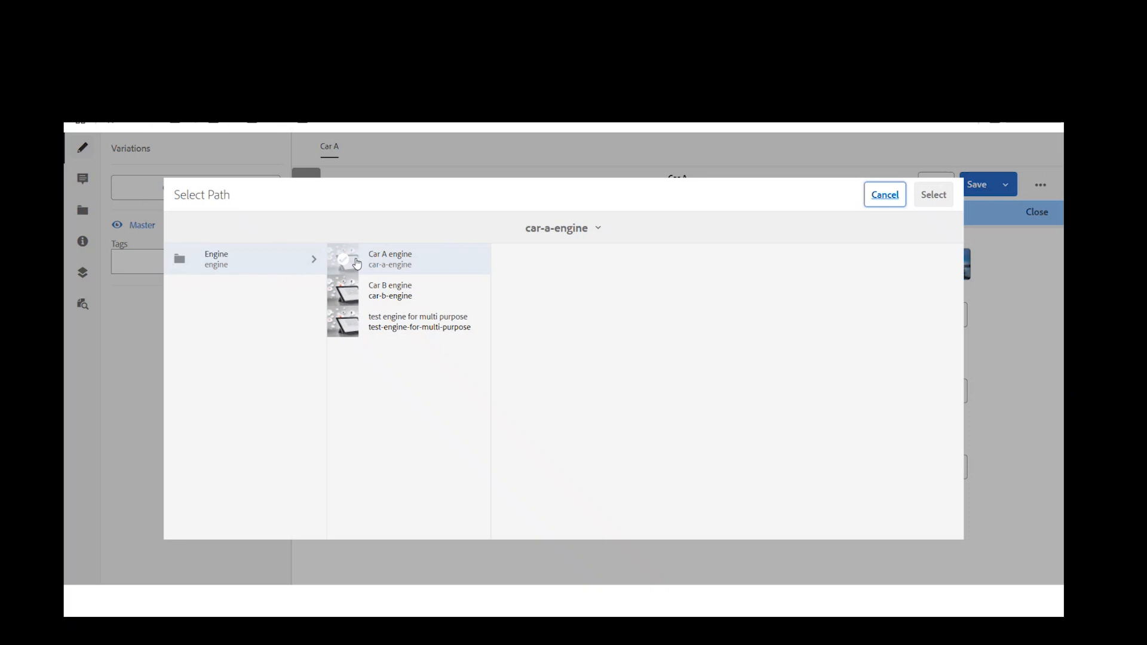
click(887, 197)
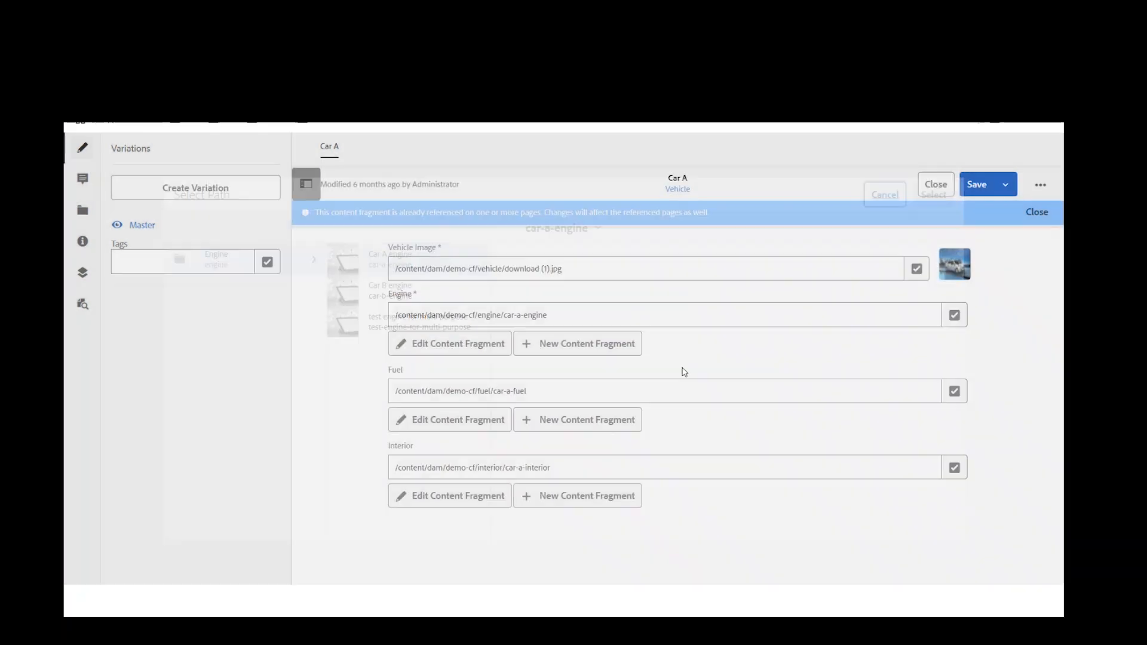
mouse_move(388, 300)
mouse_down()
mouse_move(414, 294)
mouse_move(392, 299)
mouse_up()
click(420, 295)
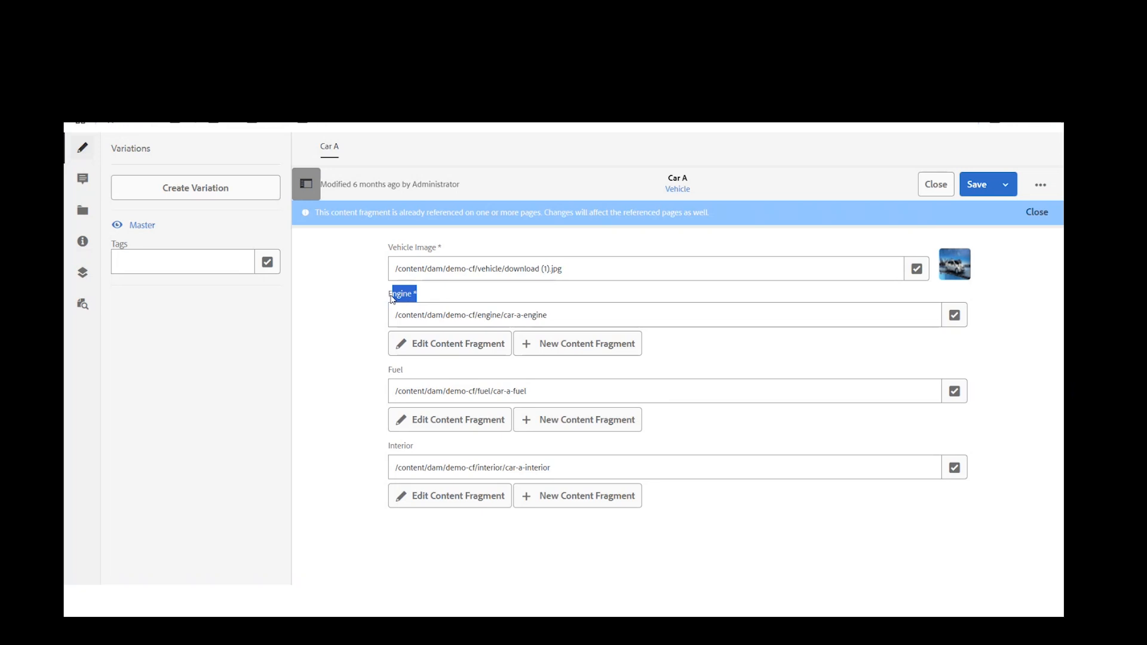
click(953, 315)
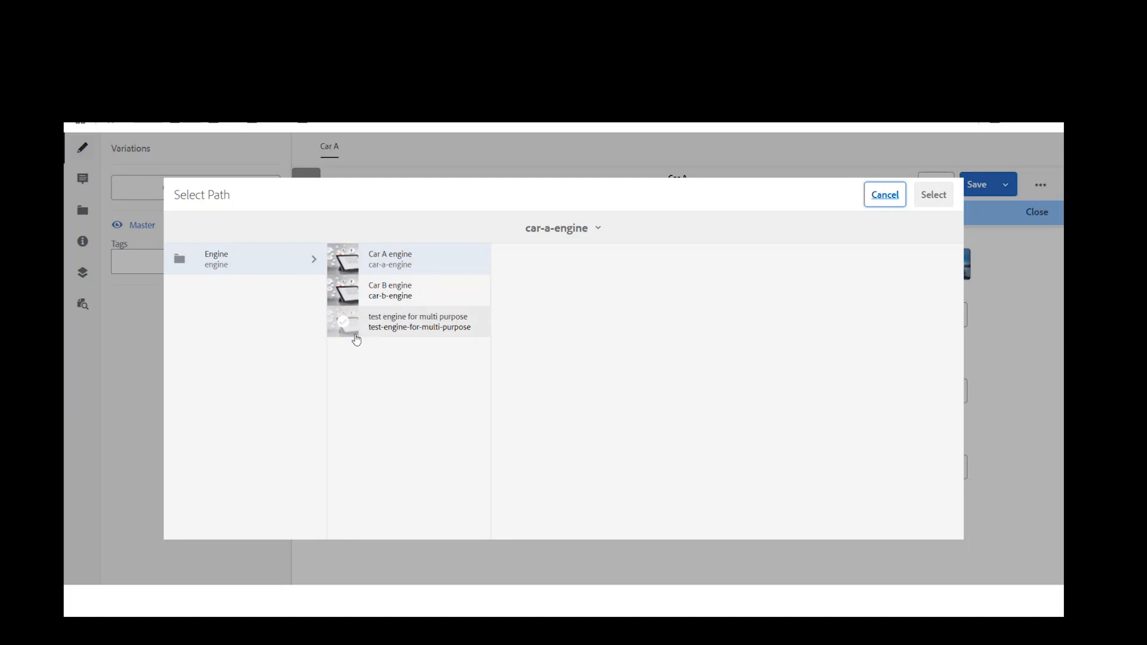
click(343, 259)
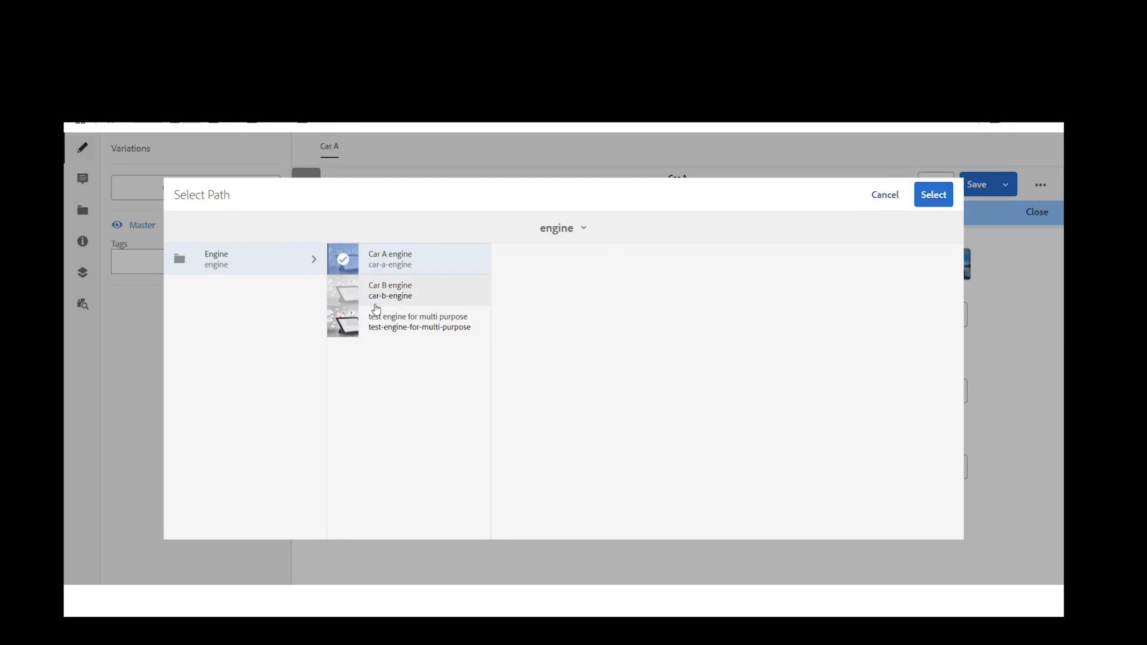
click(934, 195)
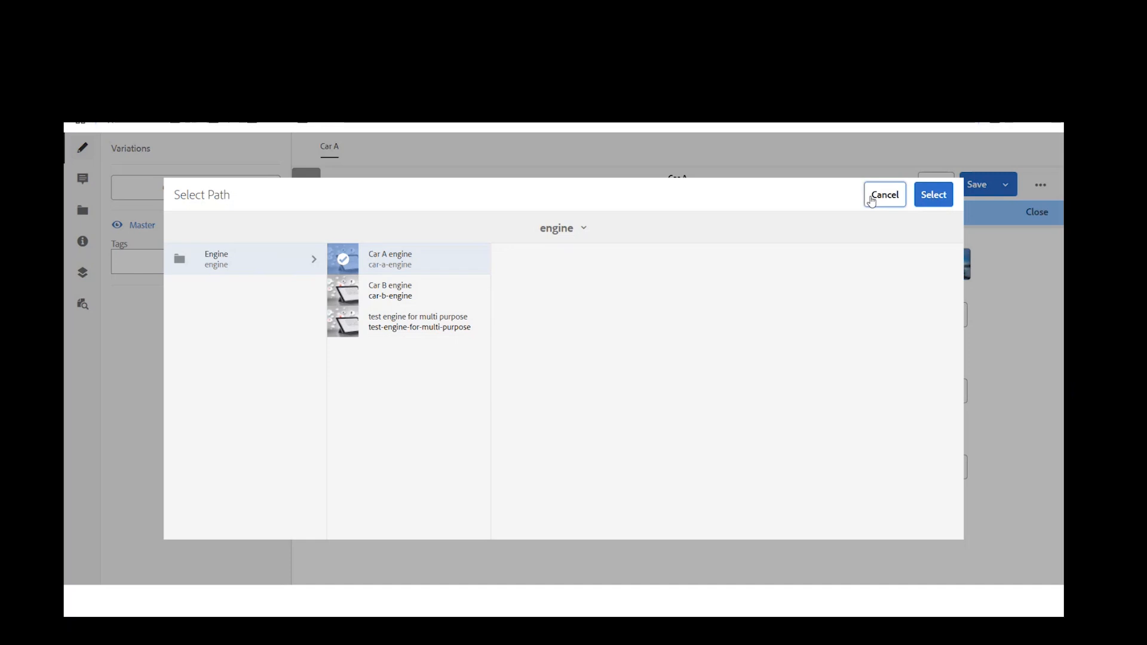
drag(546, 314, 374, 315)
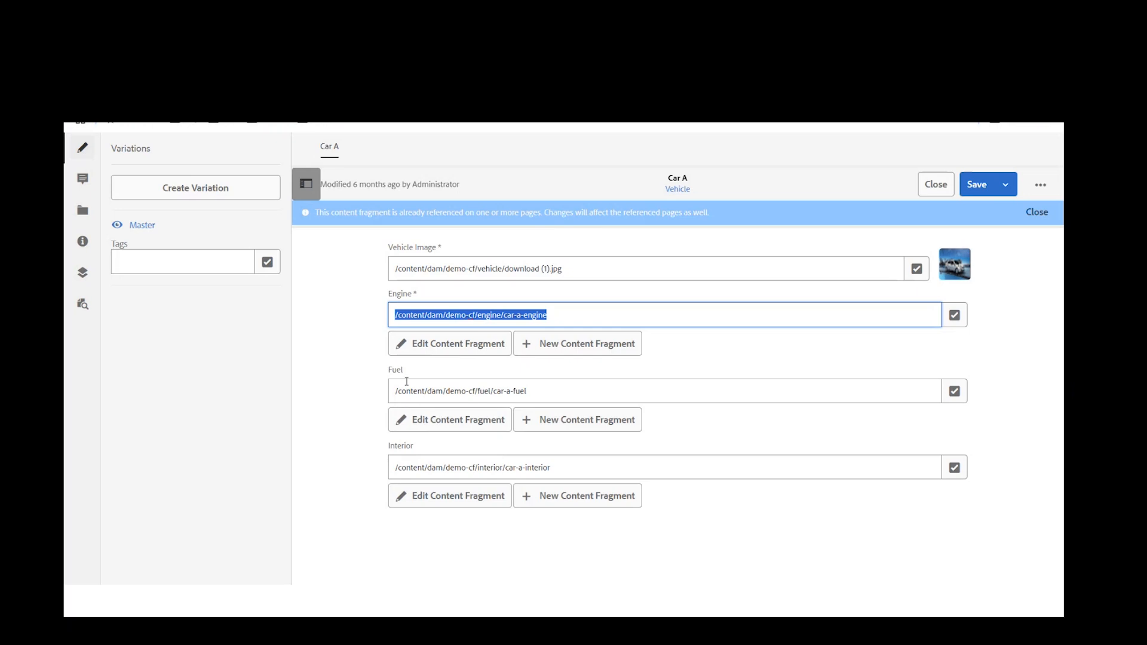
Browse the fragments available for Car A's Fuel and Interior references, cancelling each picker.
click(954, 391)
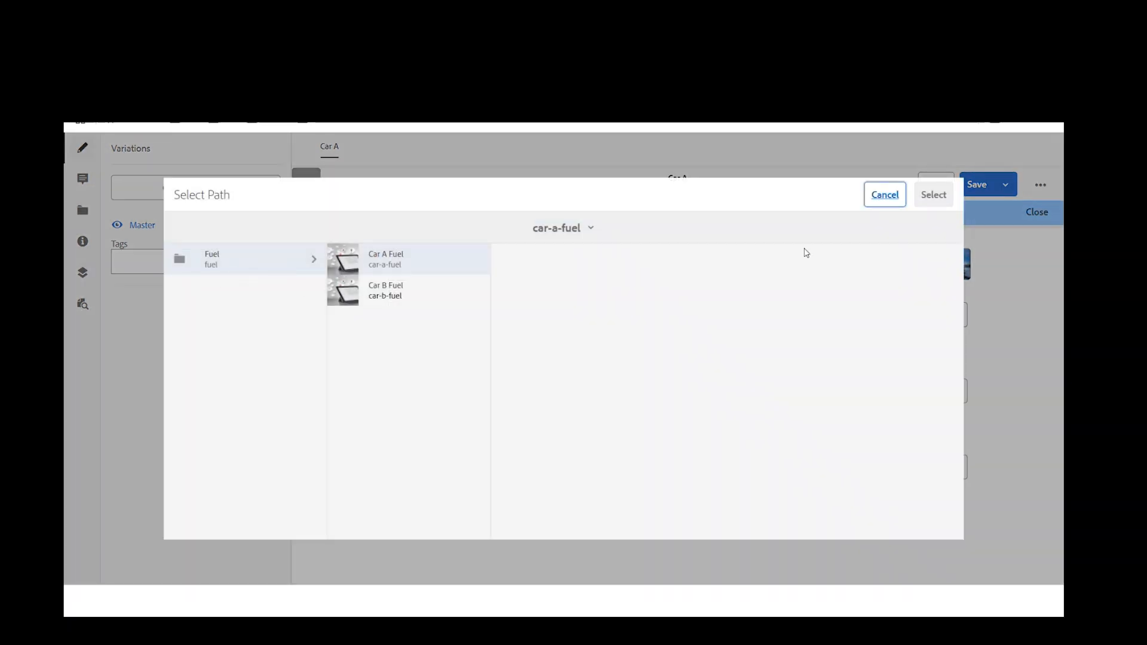
click(879, 197)
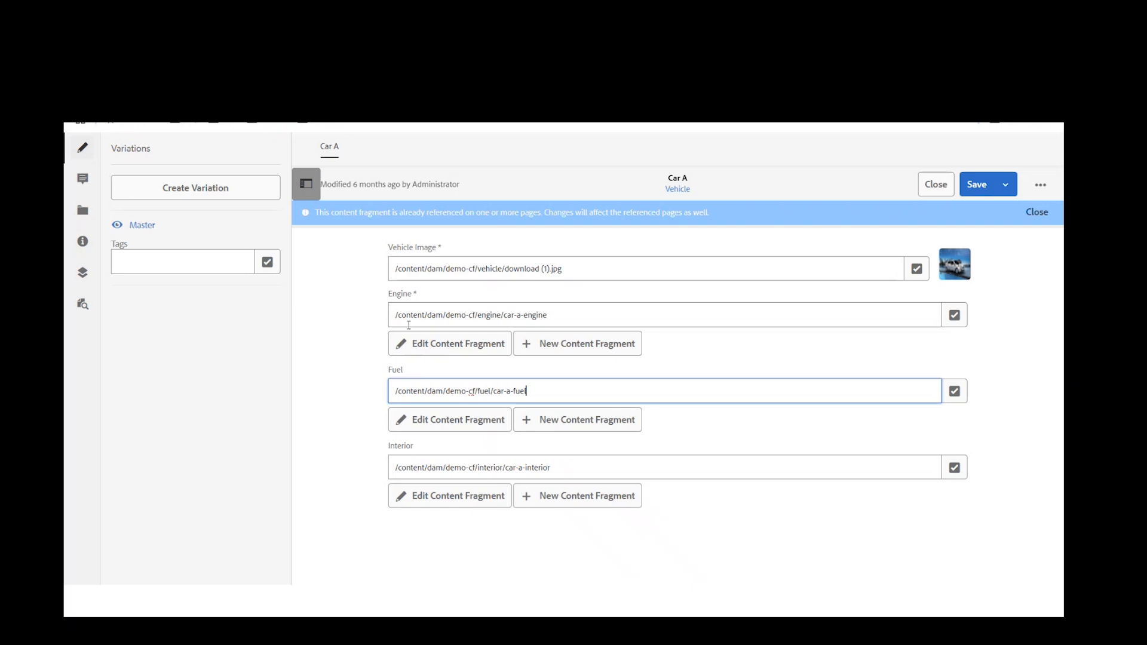
click(950, 472)
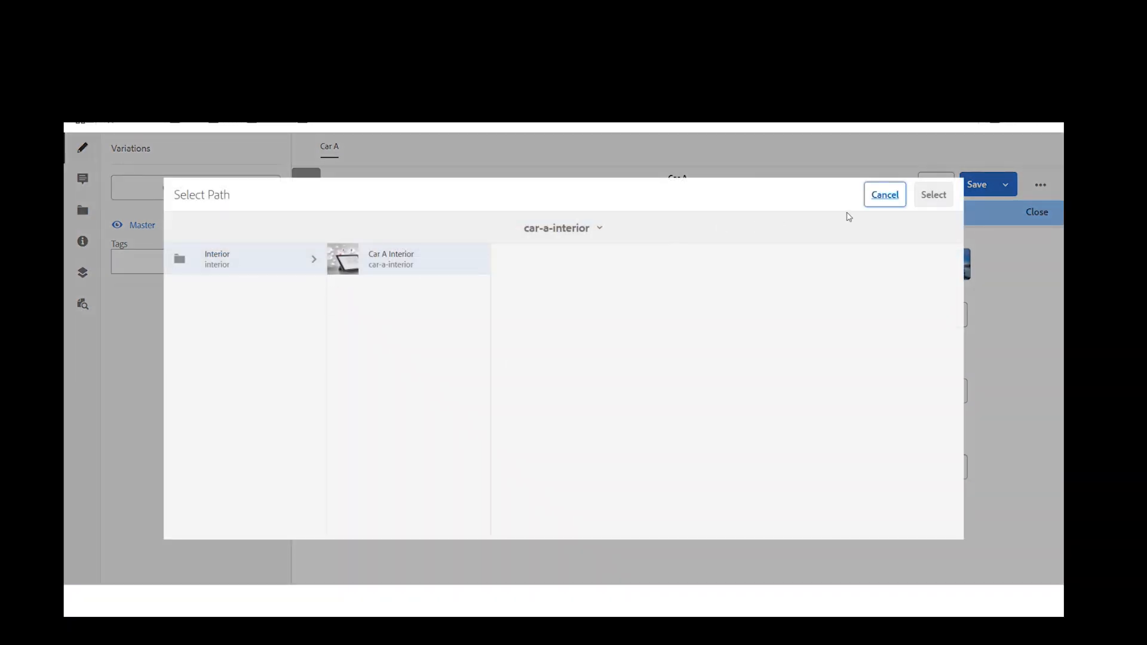
click(877, 194)
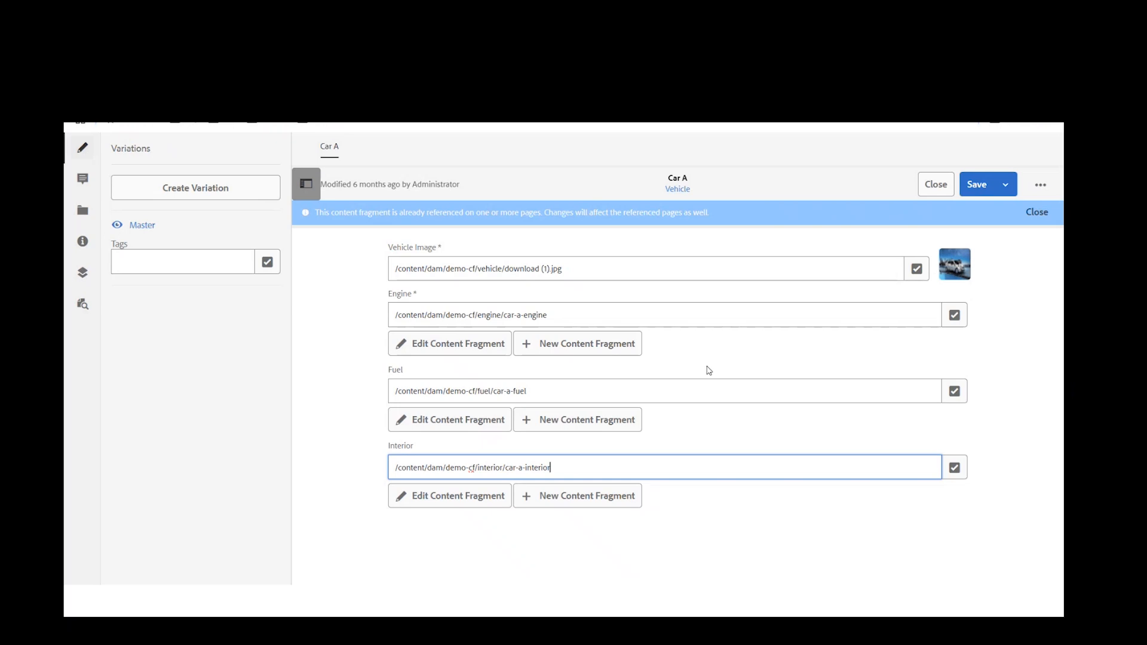
Save and close the Car A fragment, and open the Car B fragment from the Vehicle folder.
click(1005, 184)
click(1002, 216)
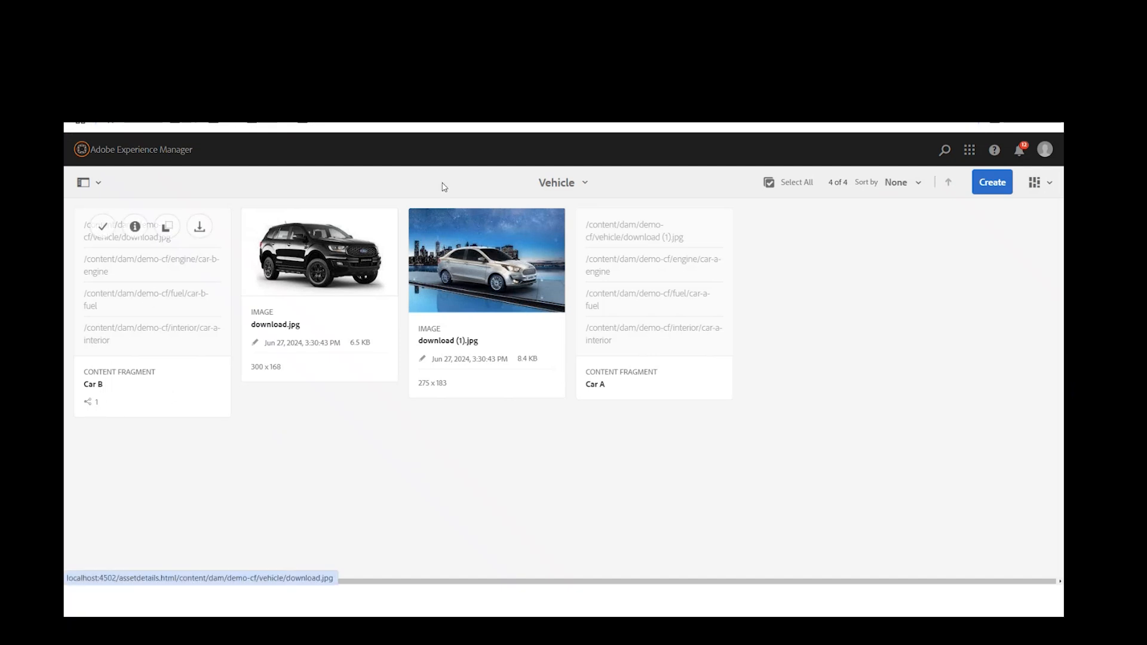
click(584, 184)
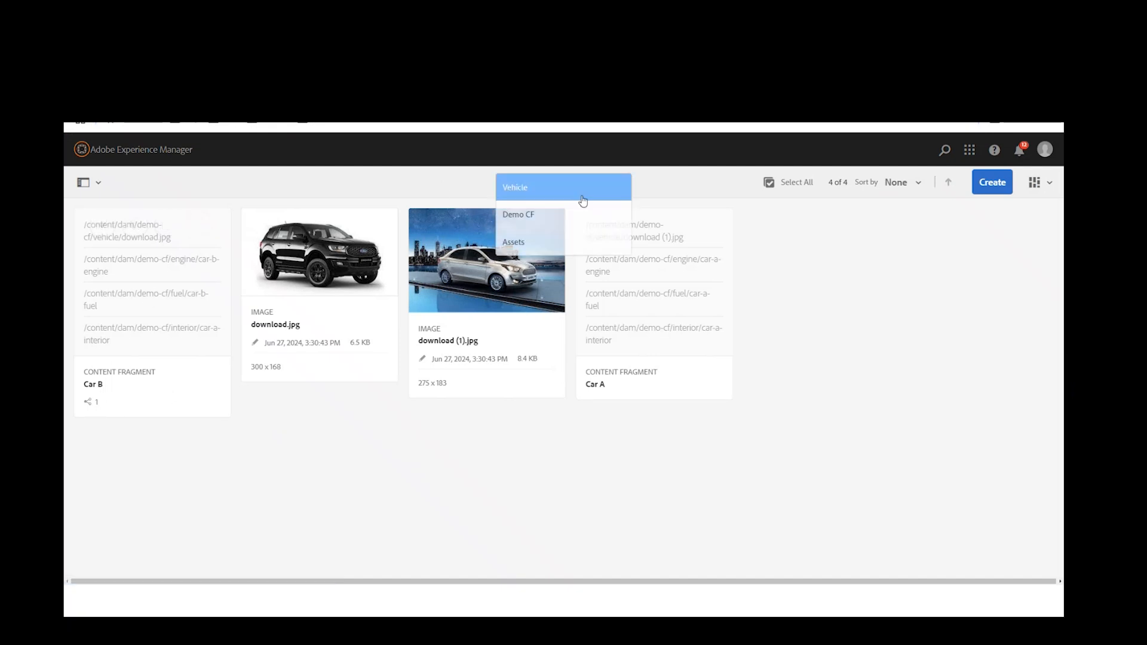
click(528, 219)
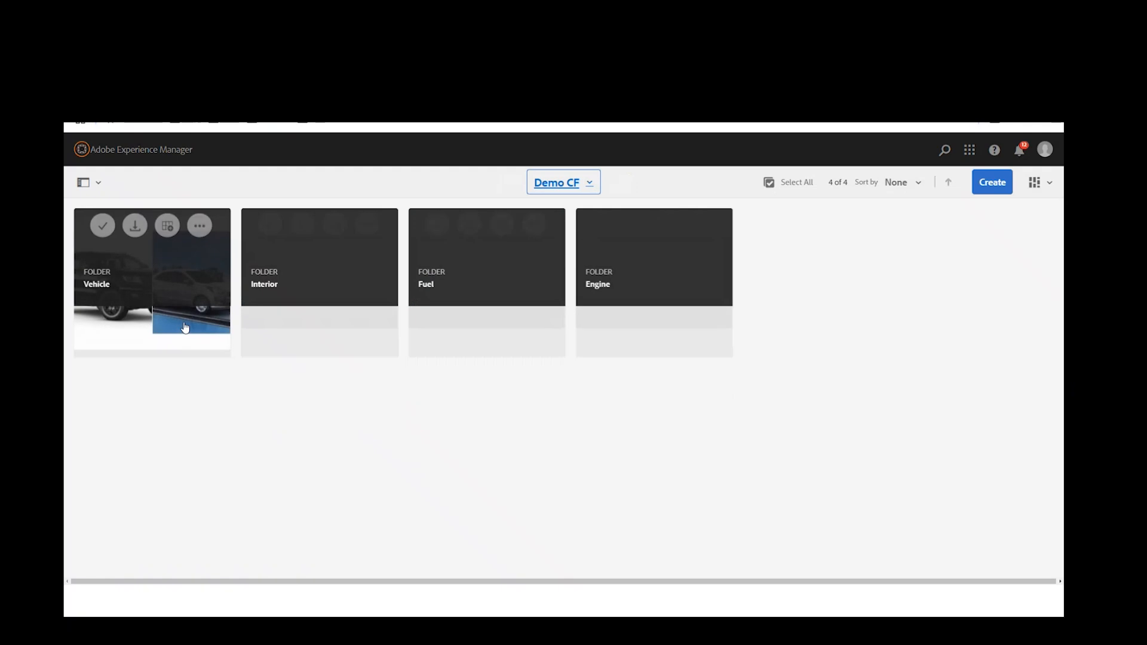
click(156, 300)
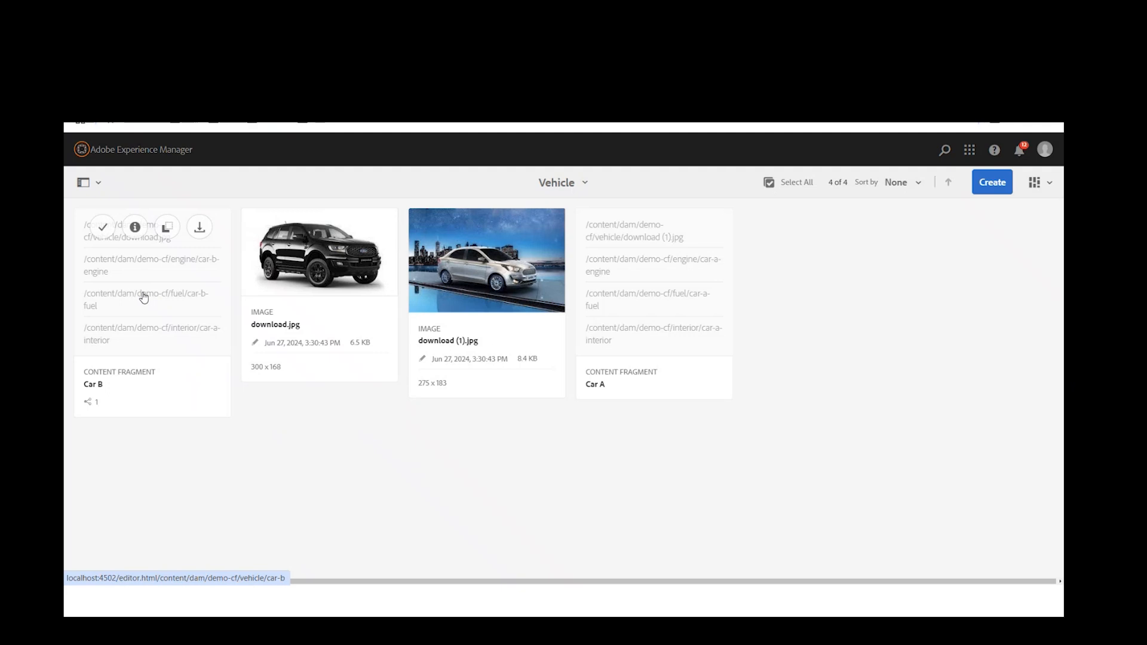
click(143, 297)
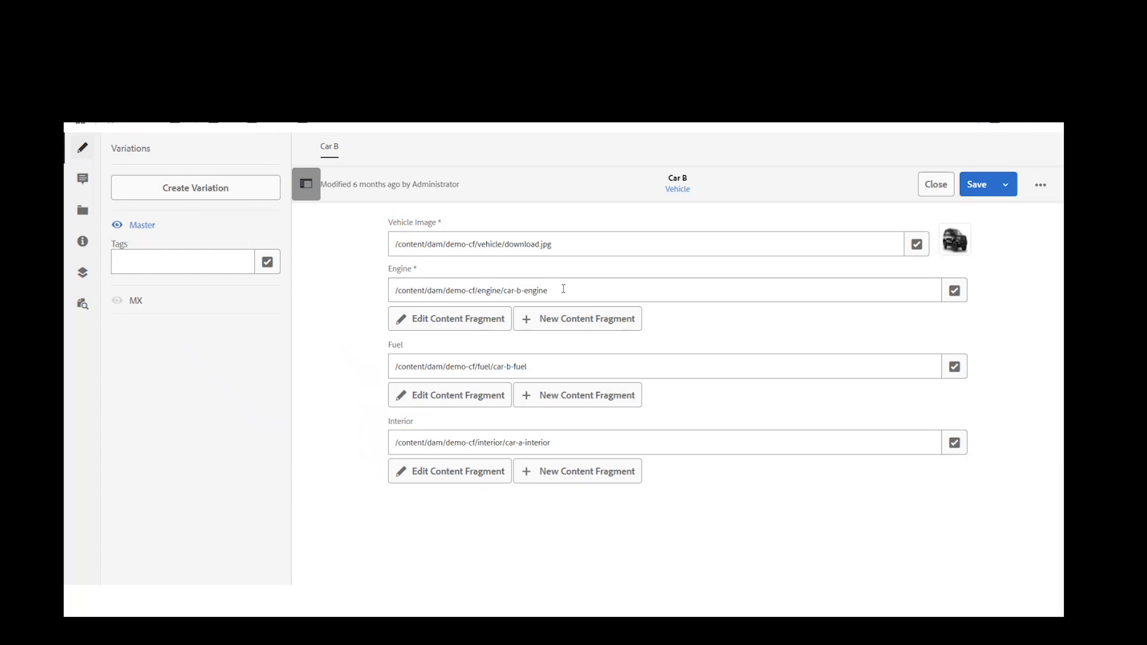
Review the Engine, Fuel and Interior references in Car B's Master variation.
drag(562, 288, 350, 291)
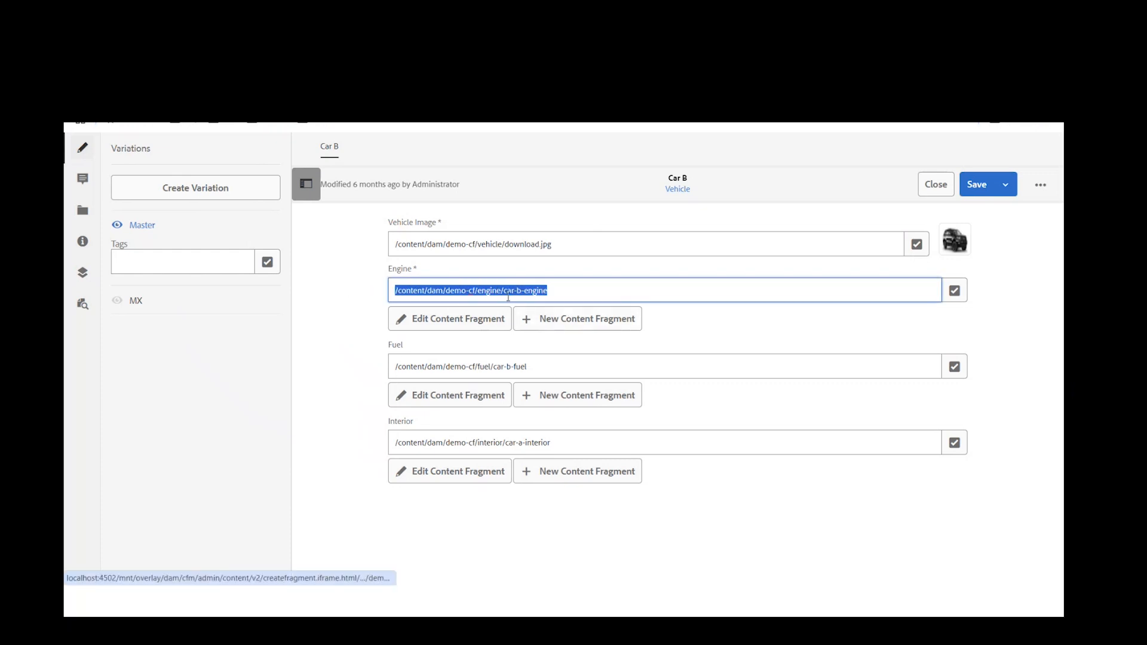
drag(541, 365, 455, 366)
drag(559, 440, 495, 442)
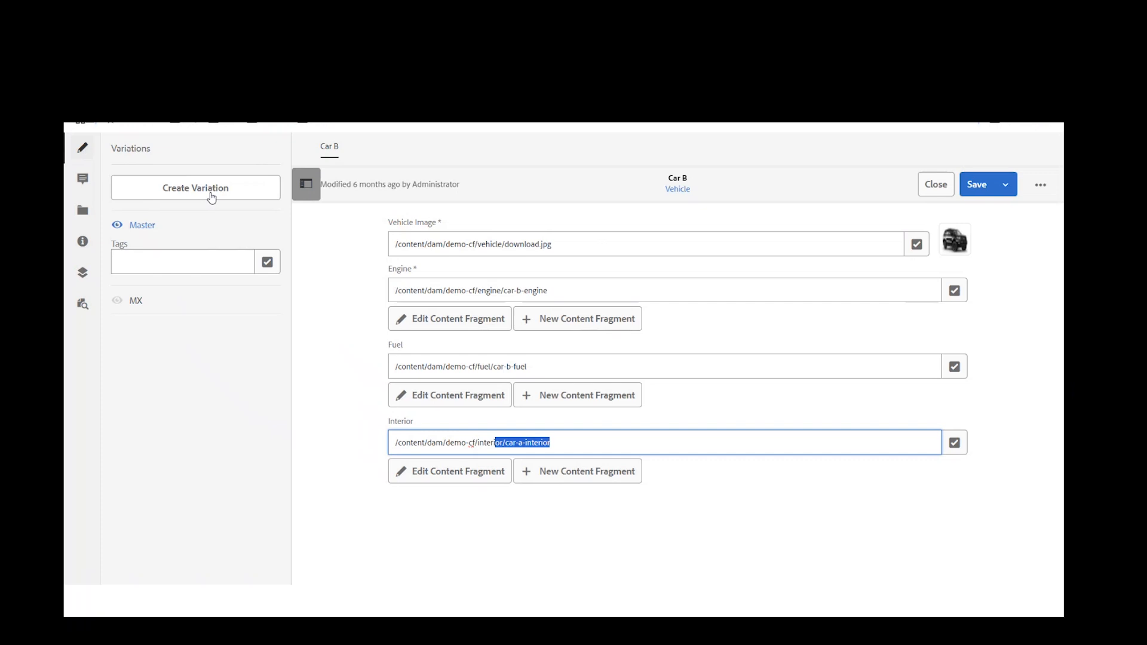
Examine the Fuel, Interior and Vehicle Image references in Car B's MX variation, and switch back to the Master variation.
click(165, 306)
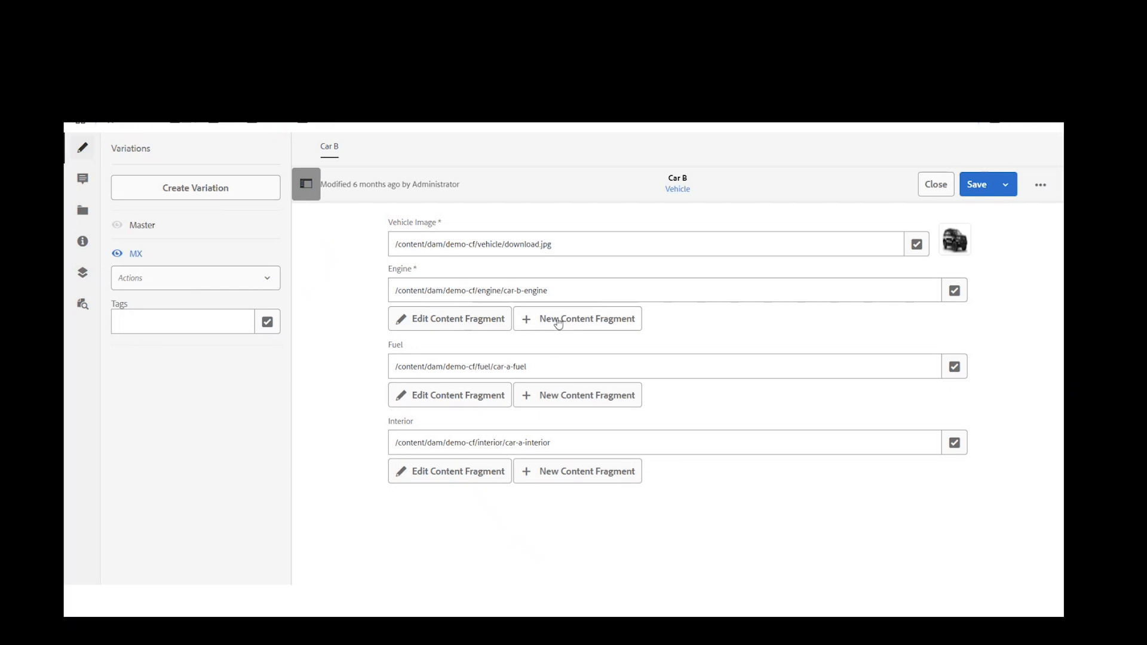
drag(528, 367, 445, 368)
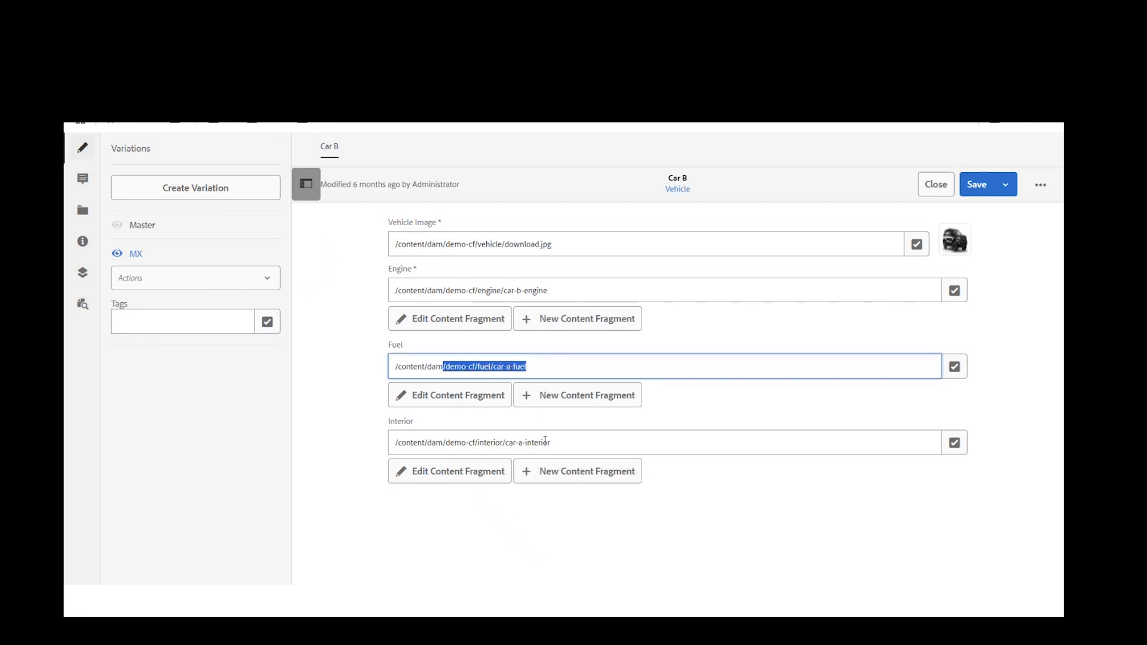
drag(561, 447, 501, 443)
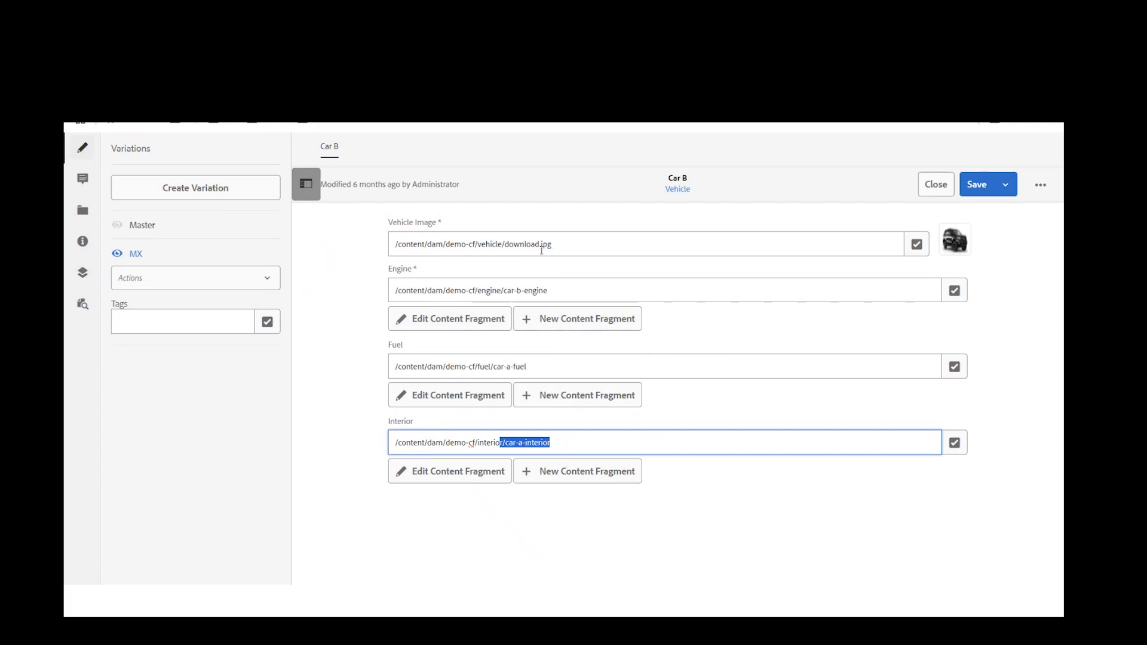
drag(508, 245, 551, 244)
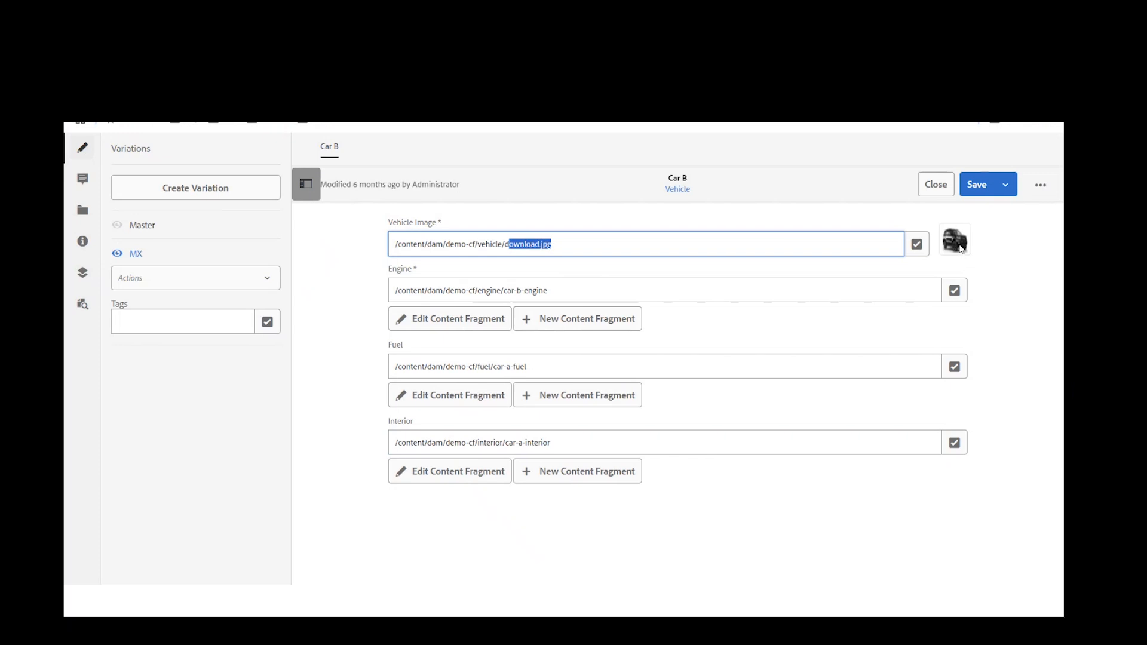
click(141, 230)
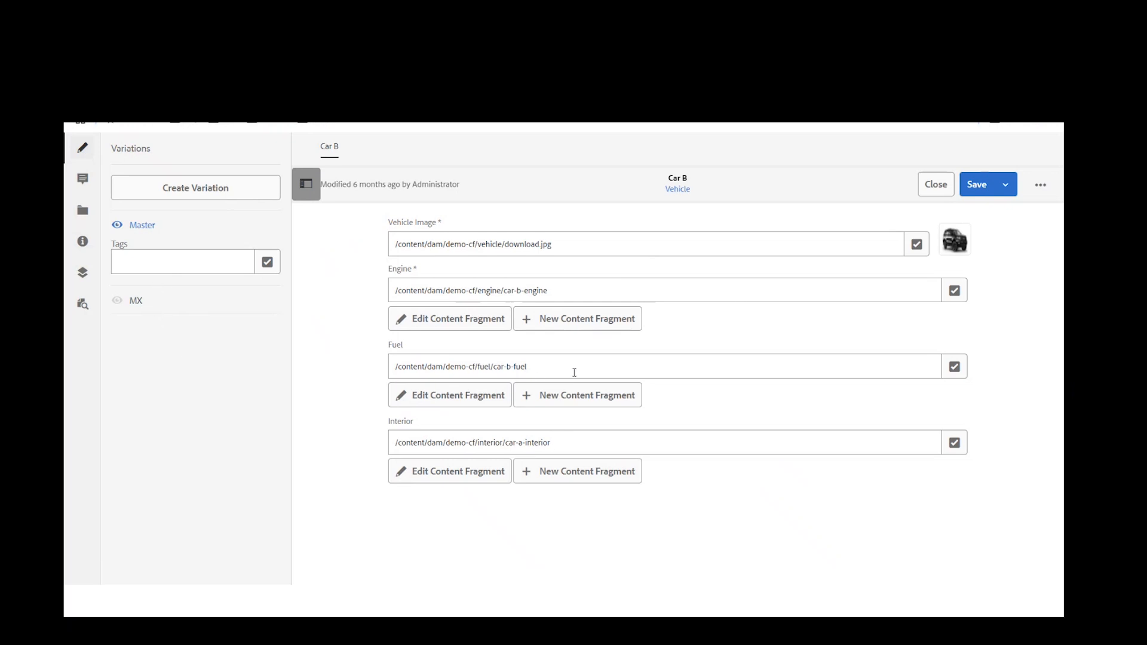
Compare the Fuel reference between Car B's Master and MX variations, ending on the MX variation.
drag(574, 372, 450, 367)
click(134, 301)
drag(527, 367, 468, 367)
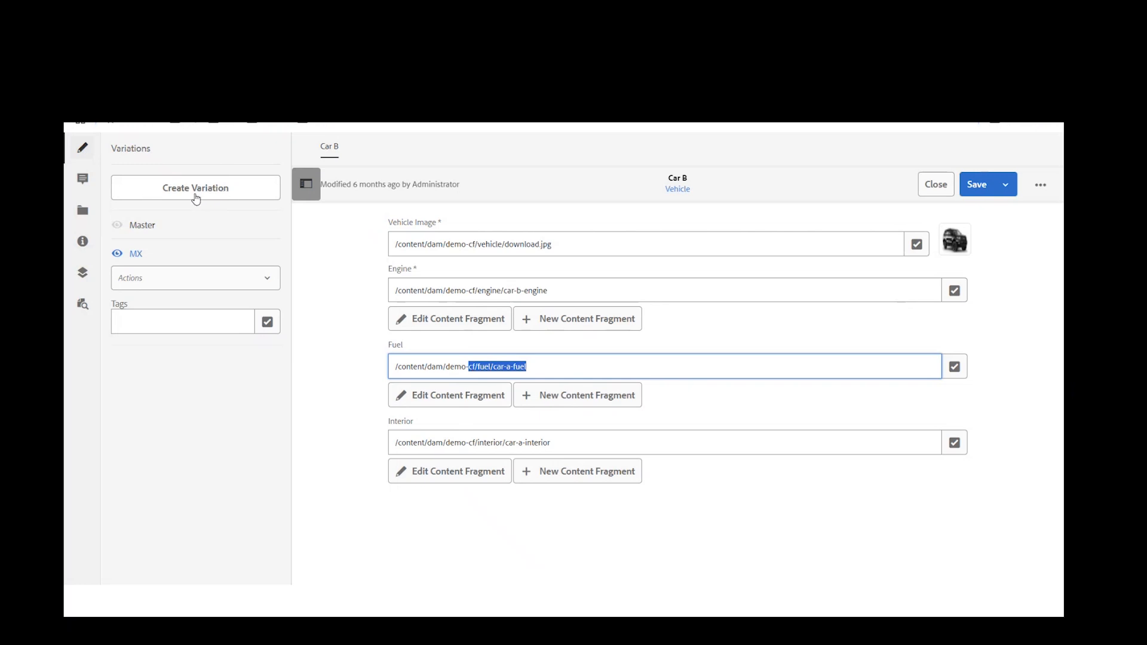
click(141, 226)
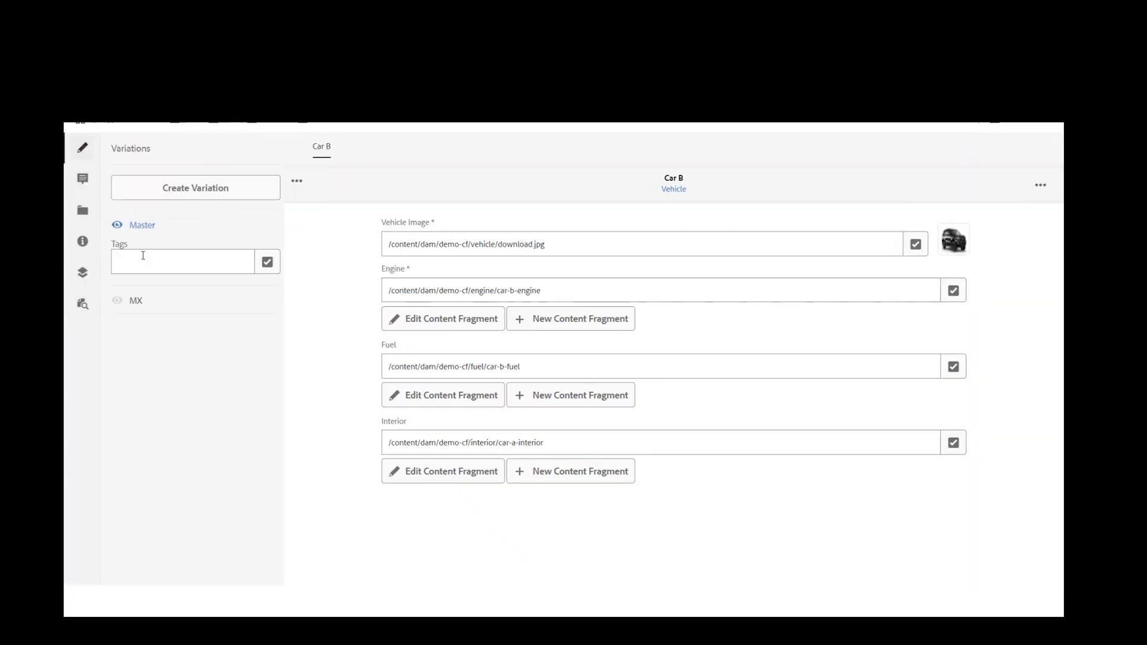
click(137, 300)
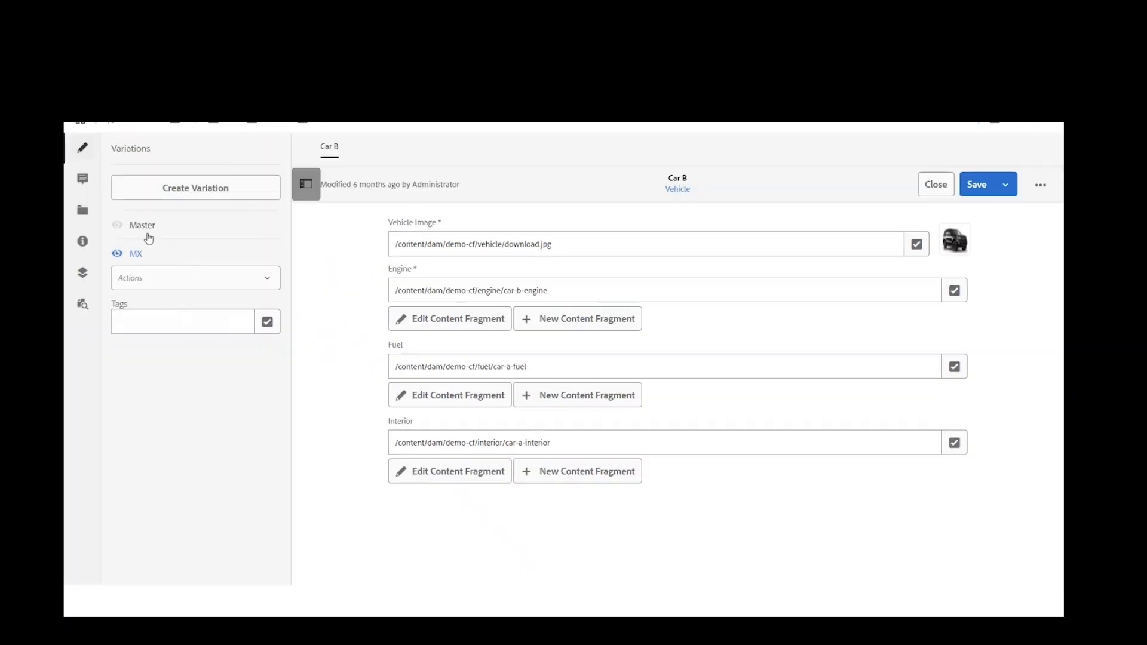
Review the actions available for Car B's MX variation, and view the fragment's associated content.
click(166, 288)
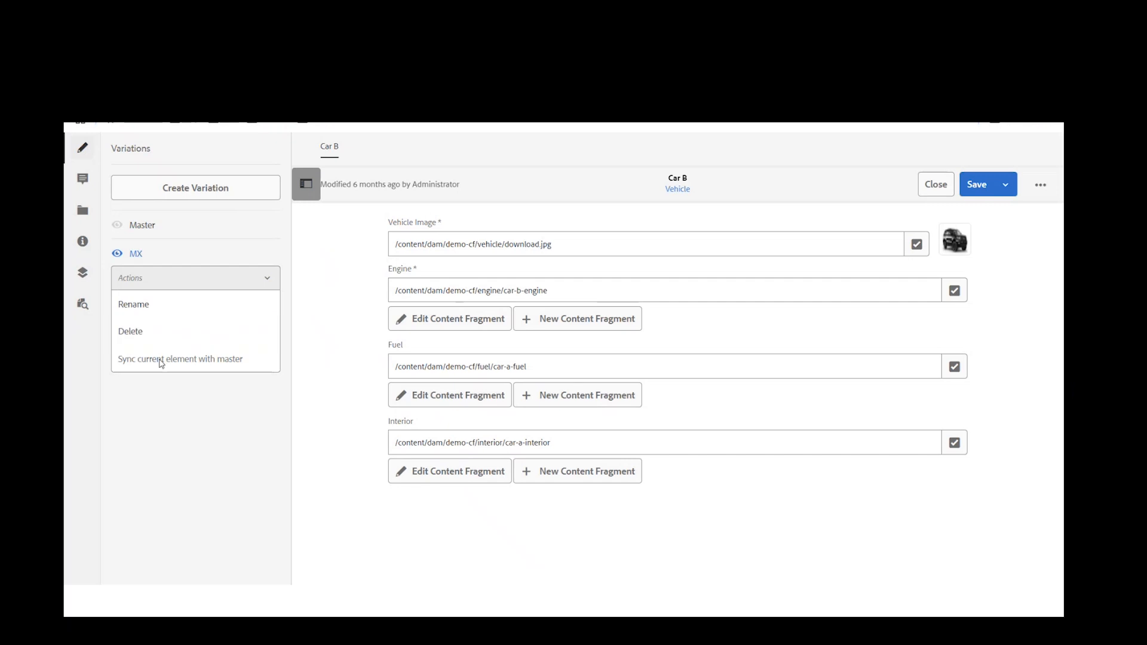
click(180, 415)
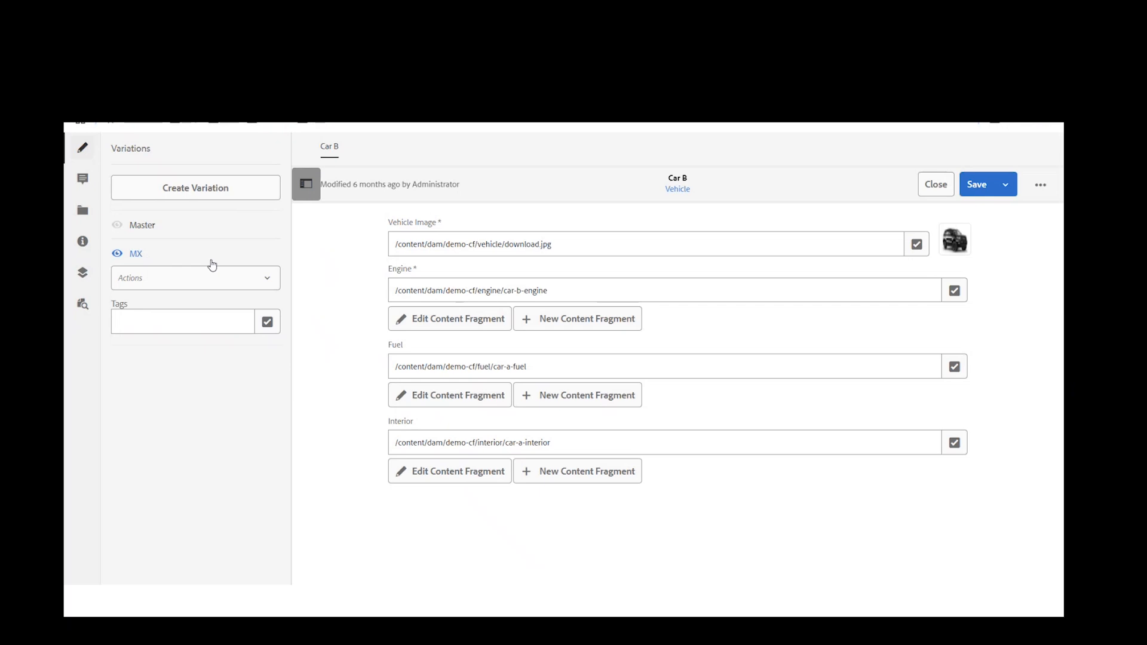
click(86, 221)
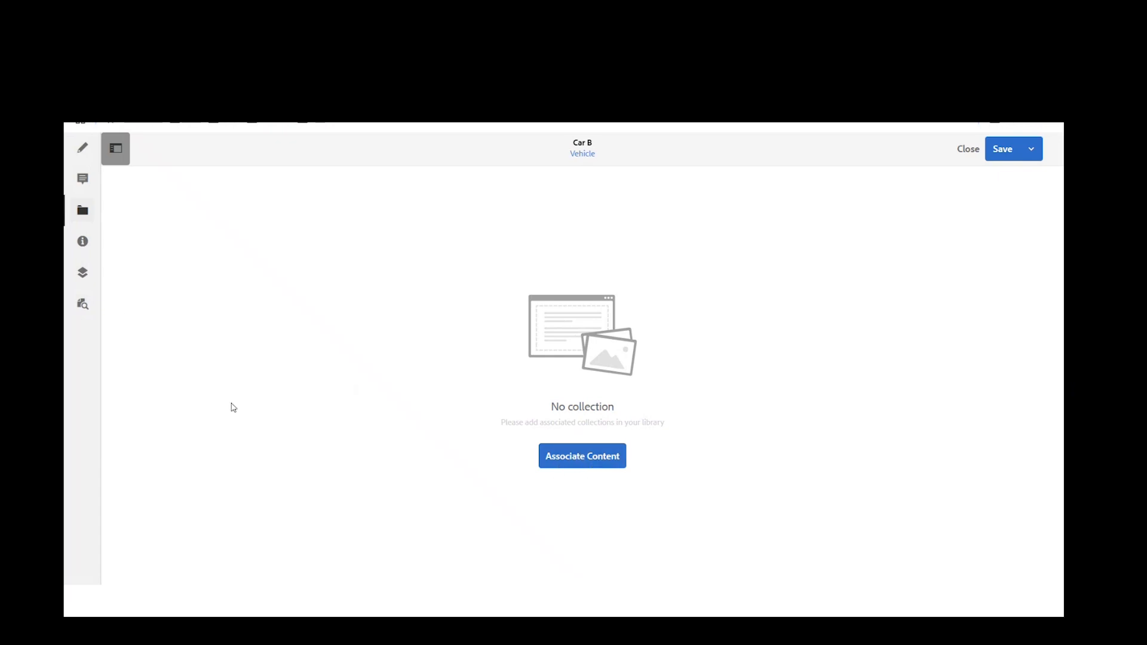
Add the comment "change car image" to the Car B fragment's annotations.
click(83, 180)
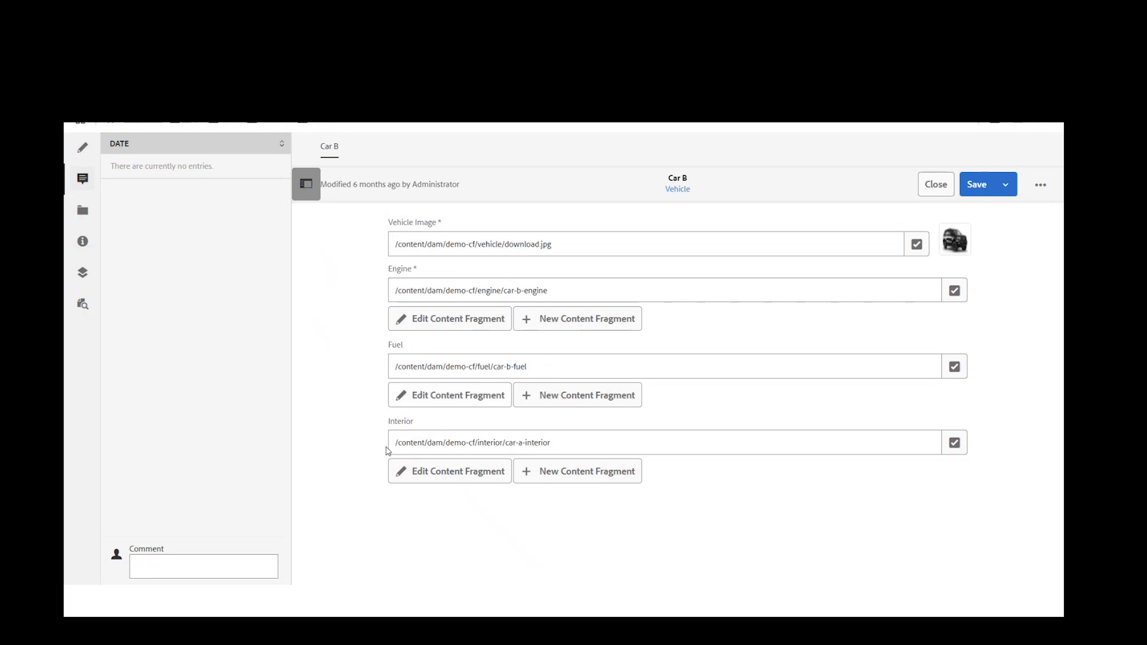
click(83, 185)
click(177, 568)
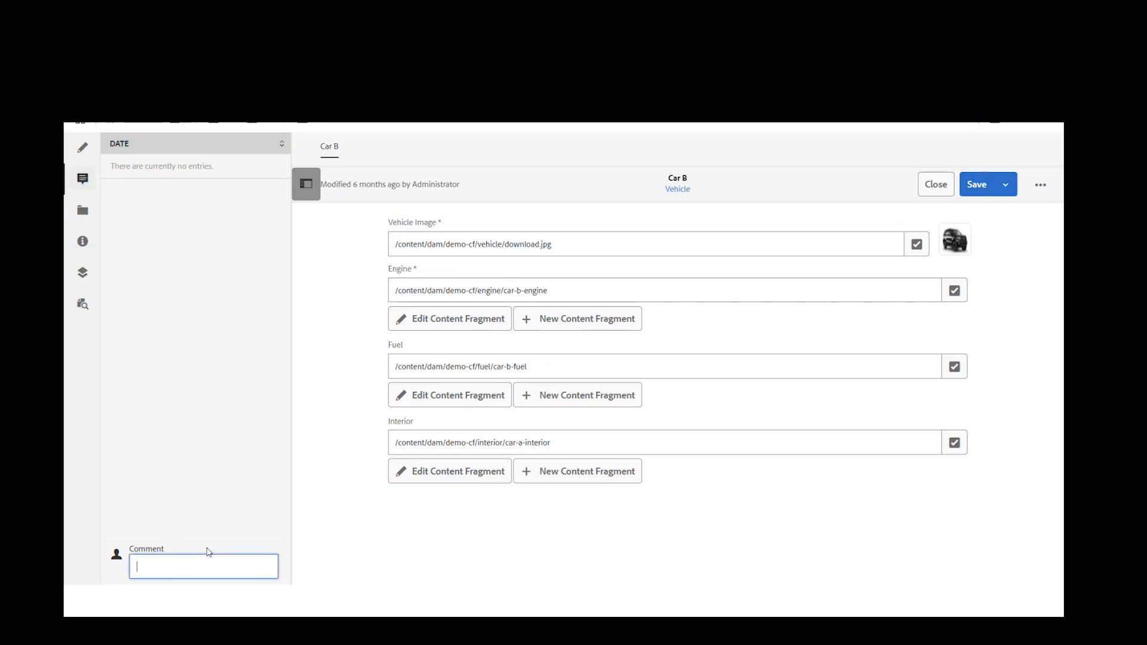
text(change car image)
key(Return)
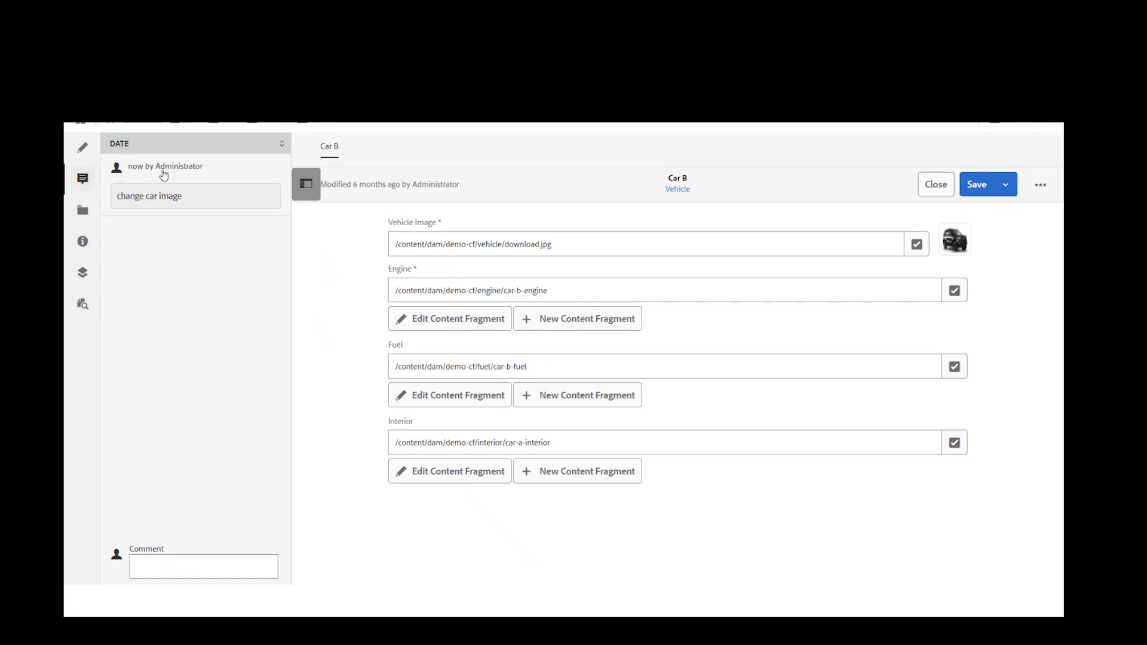
Check the option offered for the "change car image" comment, and close the Car B fragment.
click(191, 202)
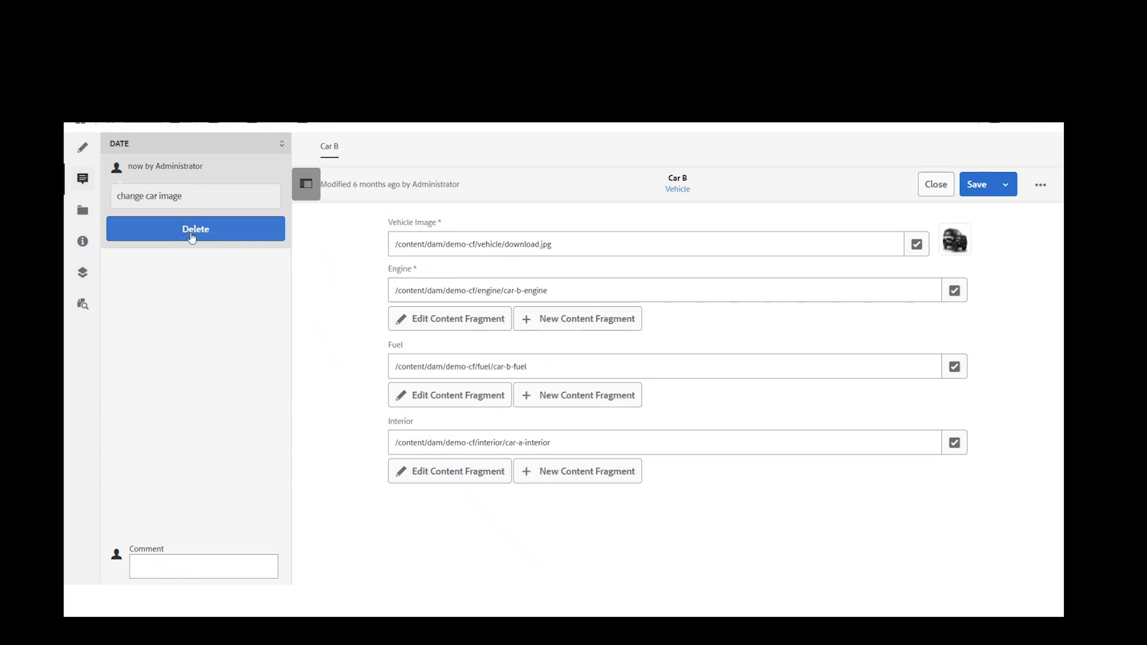
click(169, 570)
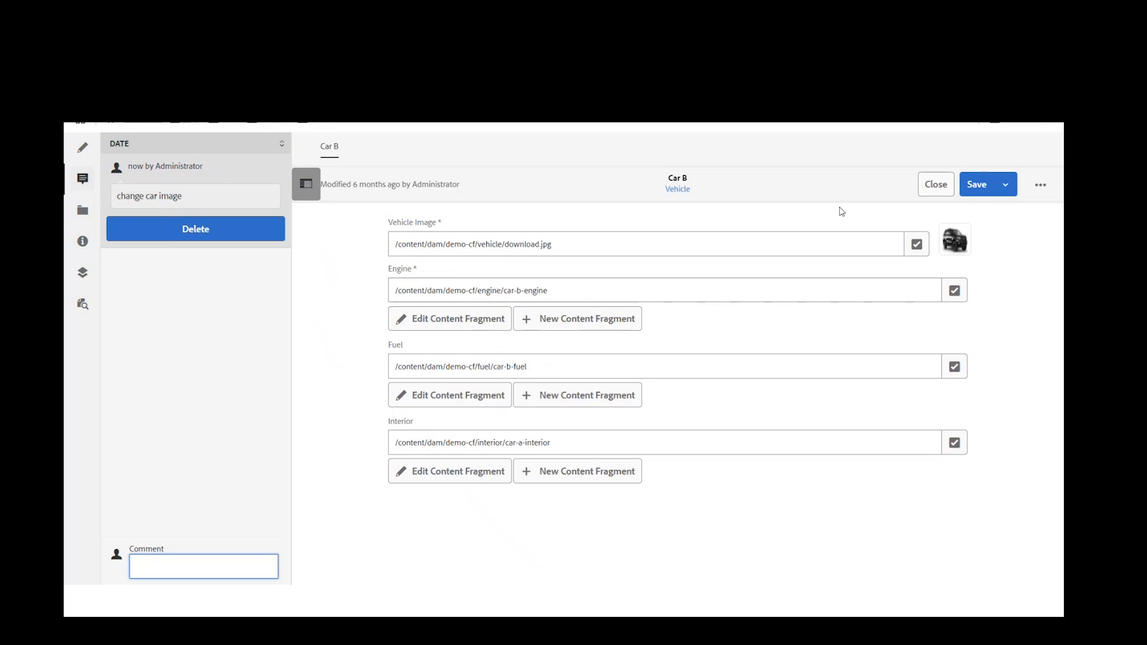
click(934, 191)
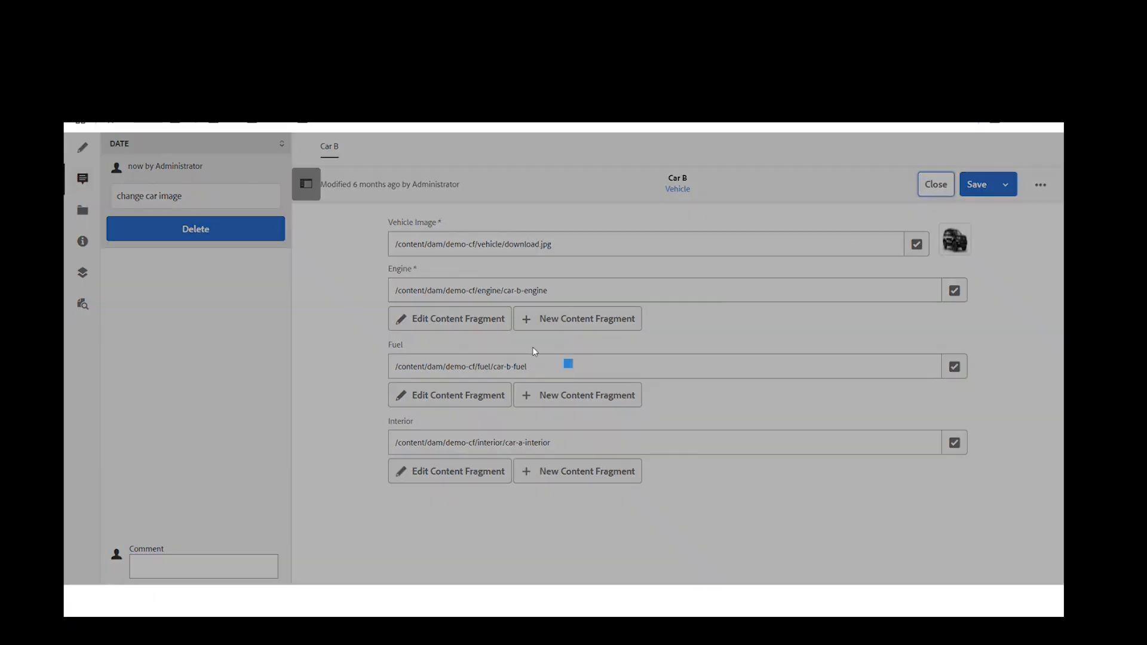